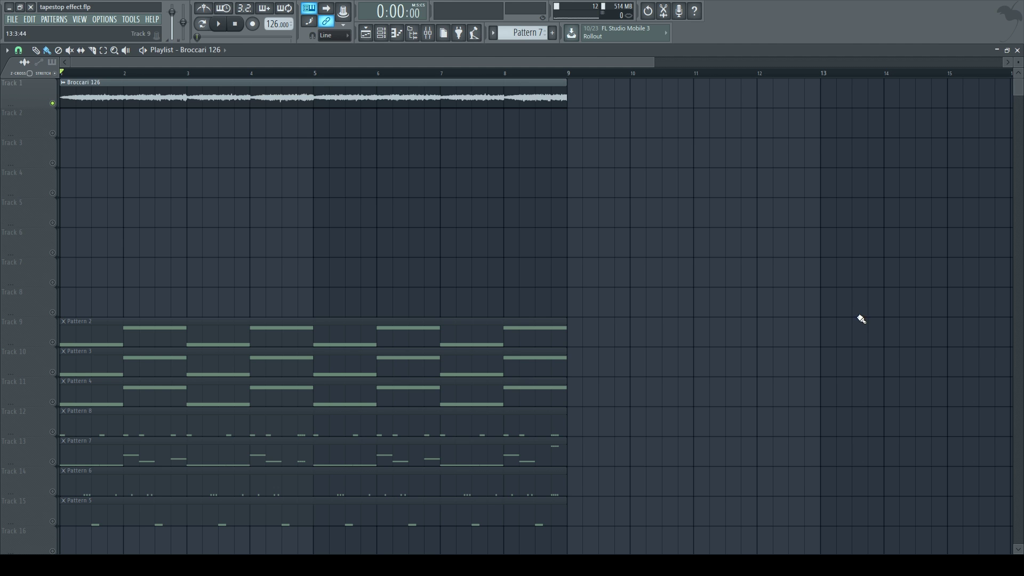
- Preview the Broccari 126 loop from the sample browser and play it soloed in the playlist
click(428, 32)
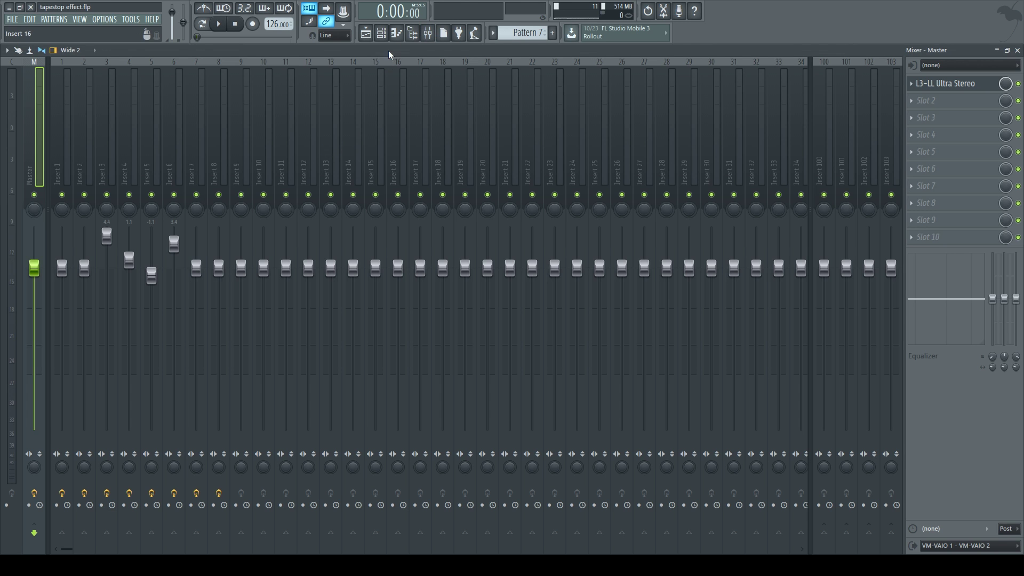
click(427, 33)
click(413, 32)
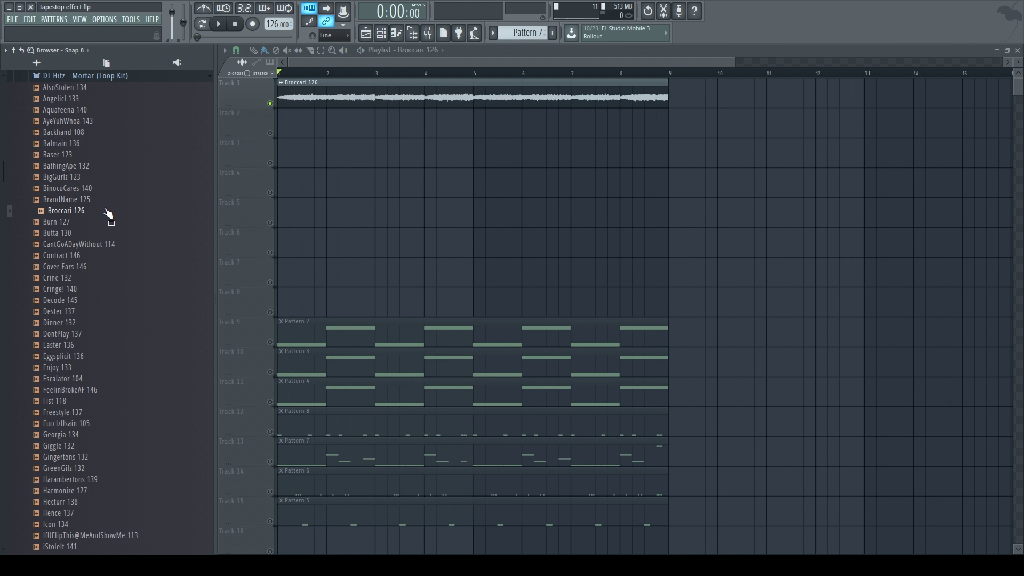
click(106, 213)
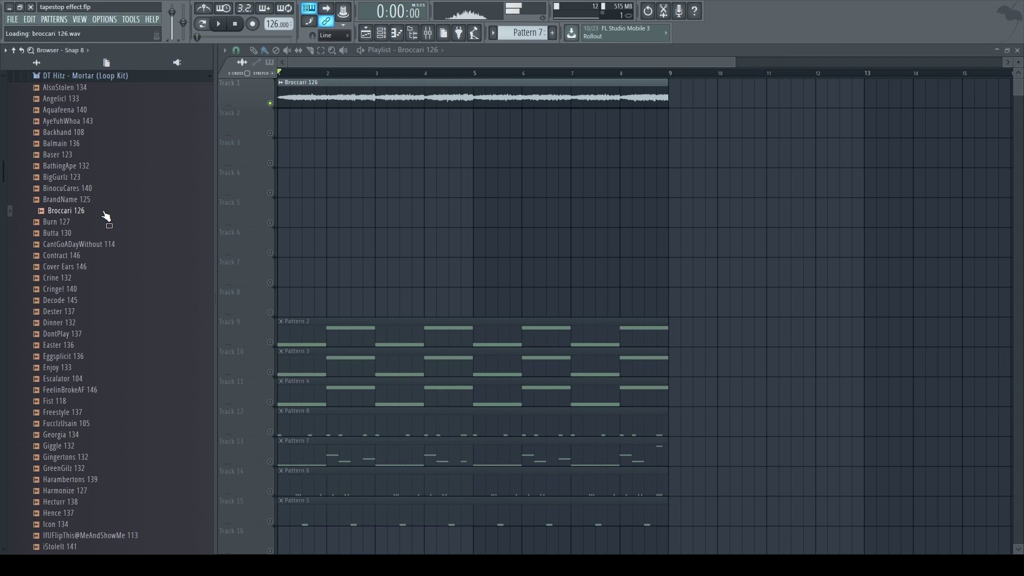
key(space)
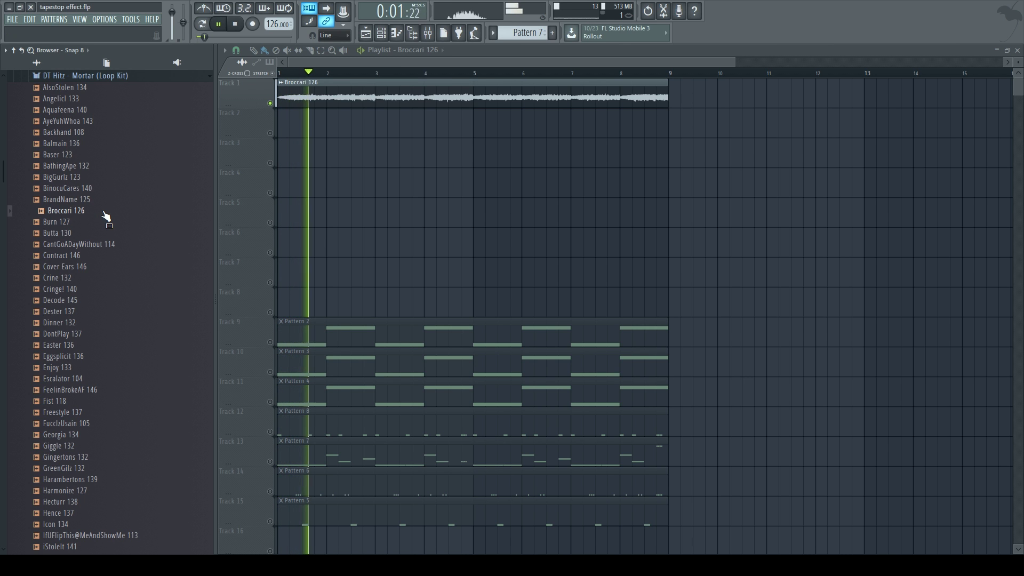
key(space)
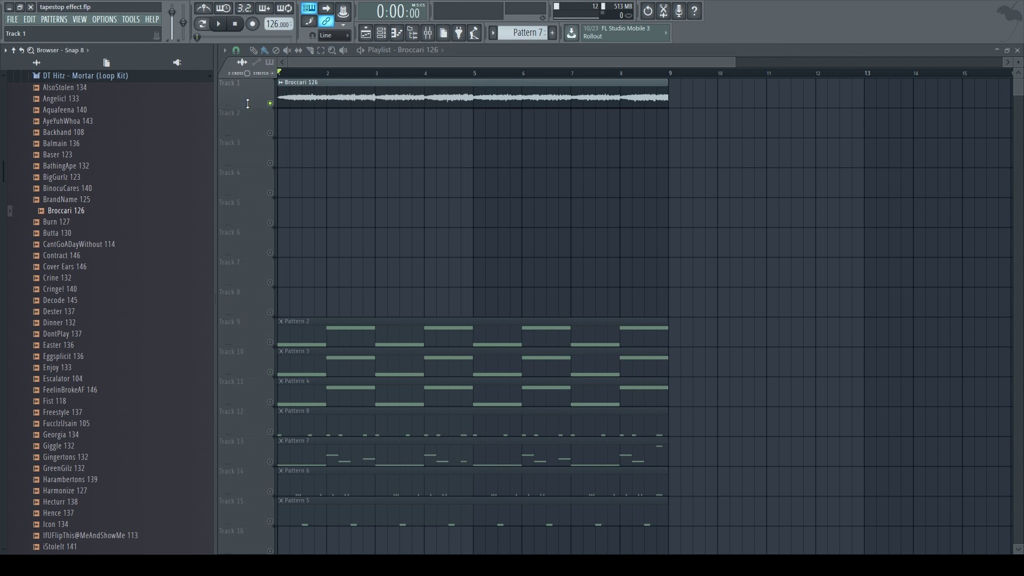
- Unmute all playlist tracks, hide the browser and play the full arrangement
right_click(263, 104)
click(261, 105)
right_click(270, 103)
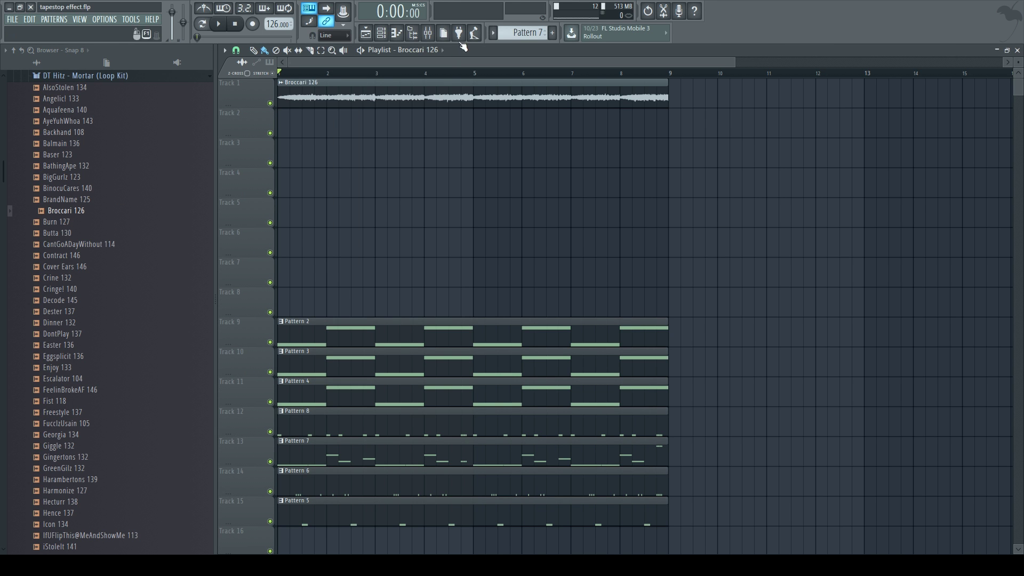
key(space)
click(413, 33)
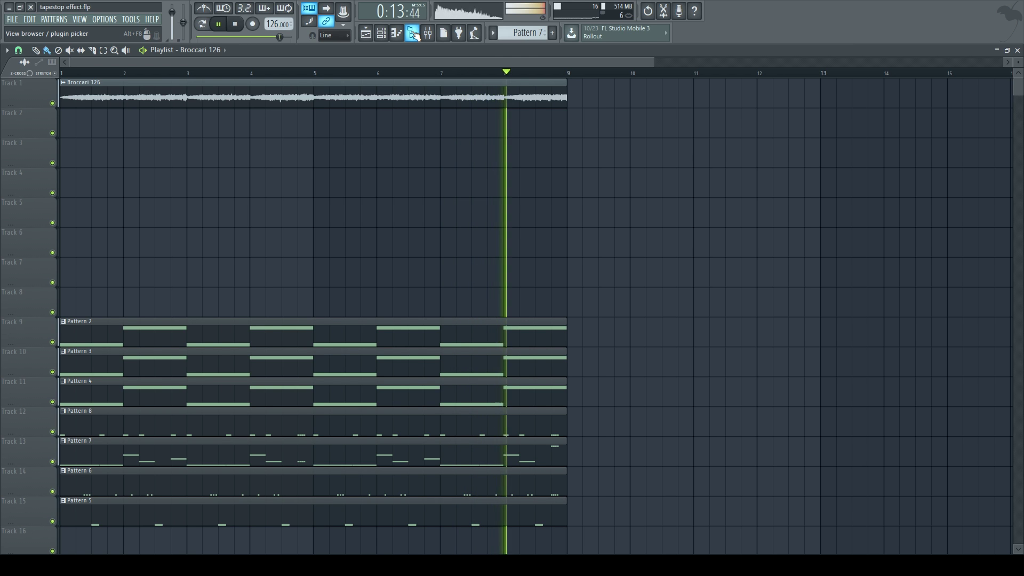
key(space)
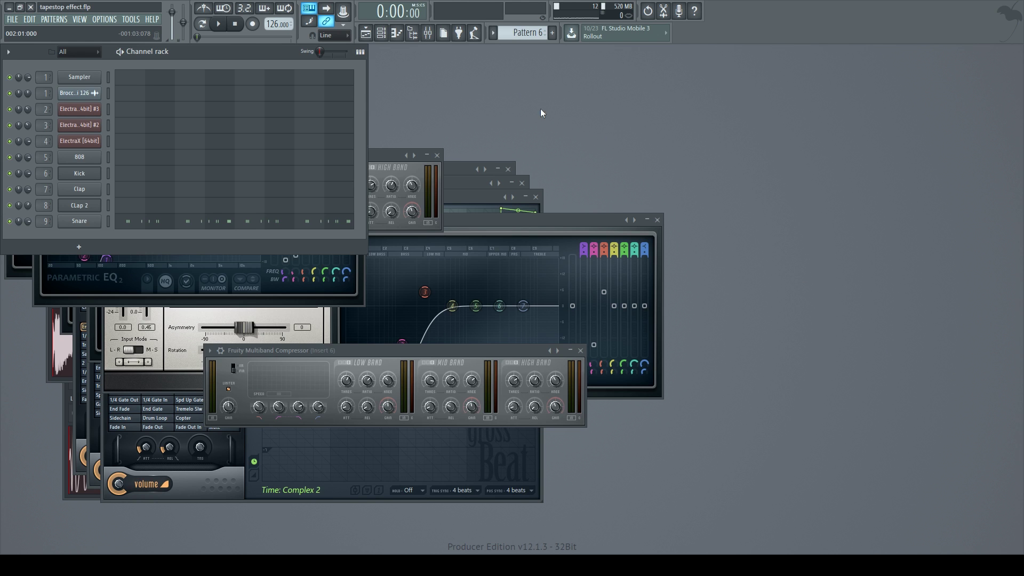
- Load the dblue TapeStop effect into slot 2 of the Master mixer track
click(428, 33)
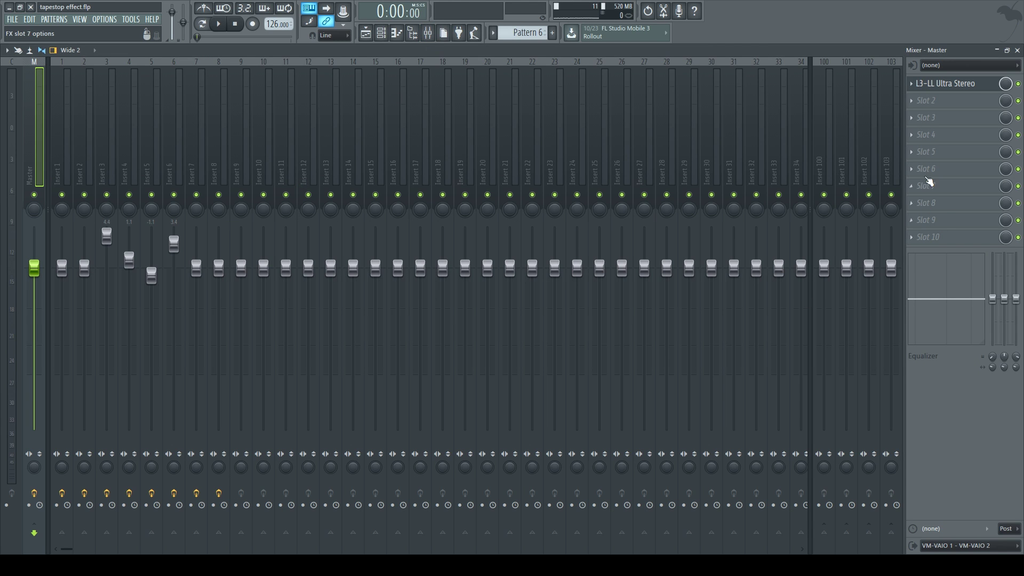
click(942, 102)
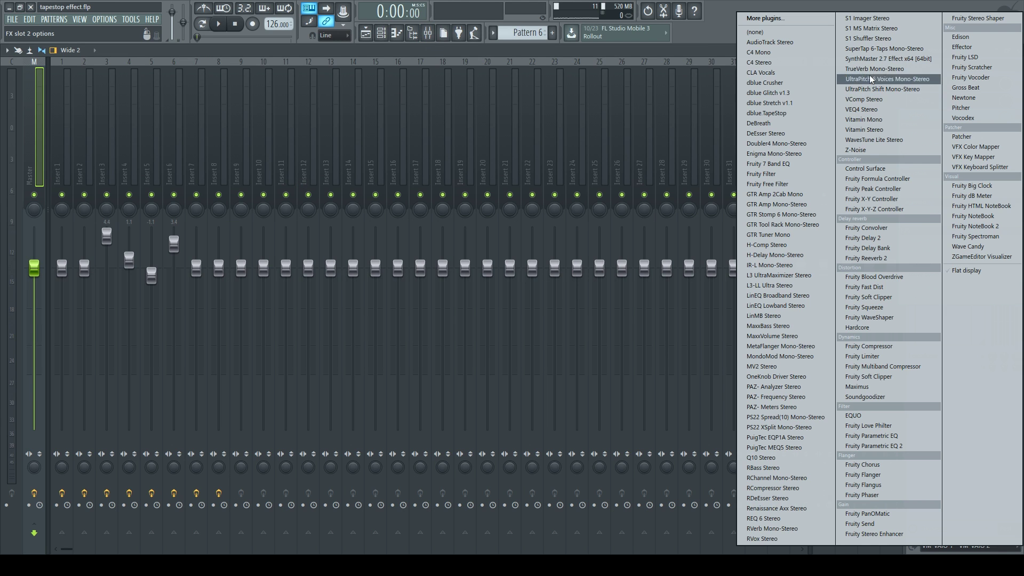
click(793, 112)
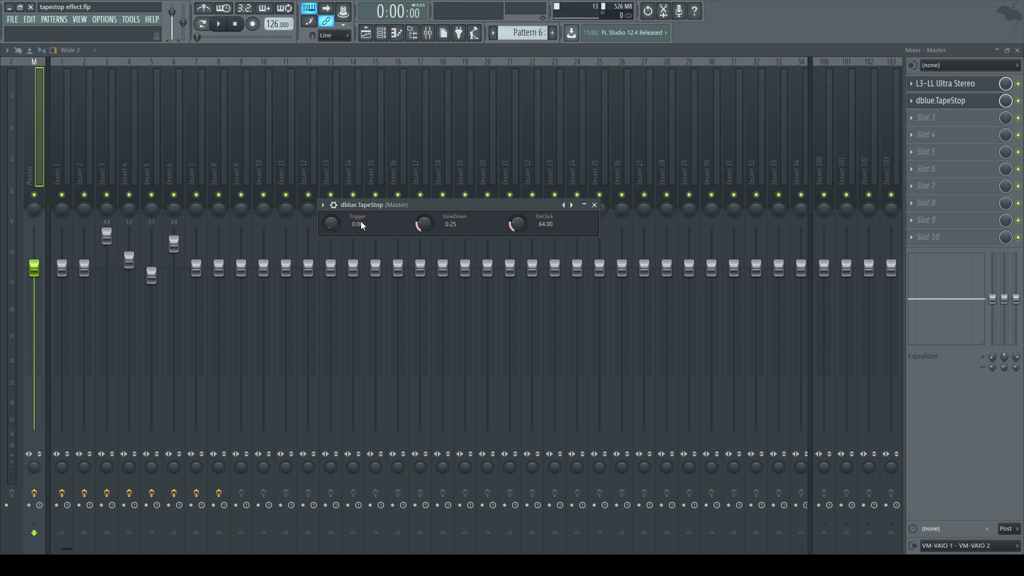
- Audition the TapeStop effect by raising Trigger during playback, and test it with SlowDown at 0.87
key(space)
drag(331, 225, 331, 170)
drag(358, 205, 331, 227)
key(space)
drag(424, 224, 424, 213)
key(space)
drag(328, 228, 328, 195)
key(space)
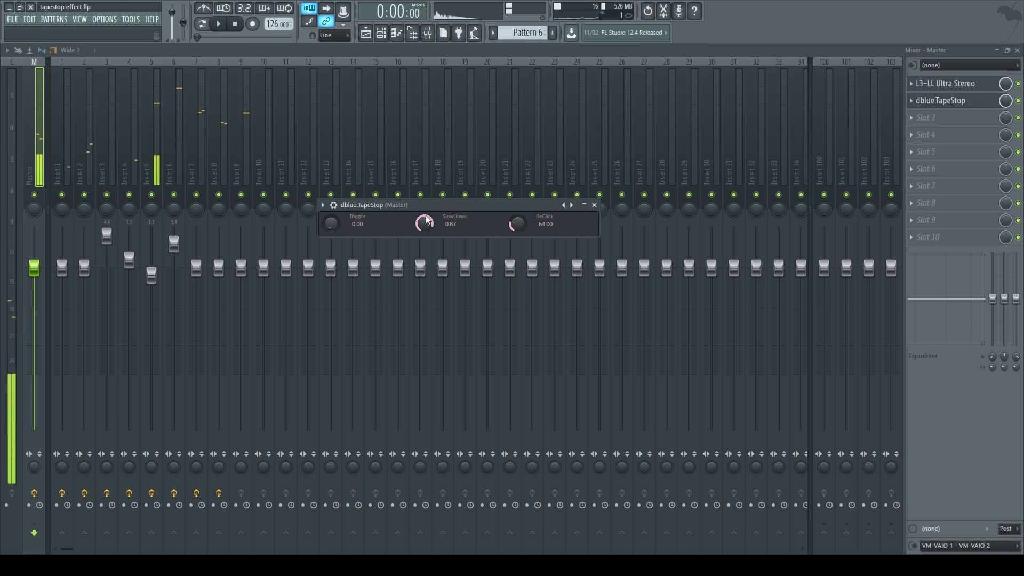
- Lower TapeStop's SlowDown to 0.05 and audition the effect with Trigger during playback
drag(427, 225, 426, 255)
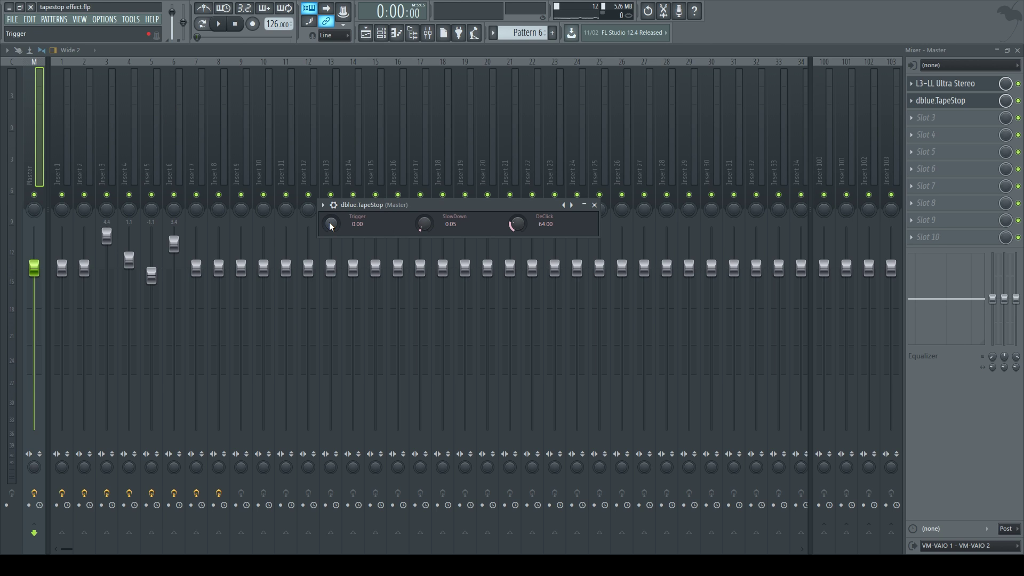
key(space)
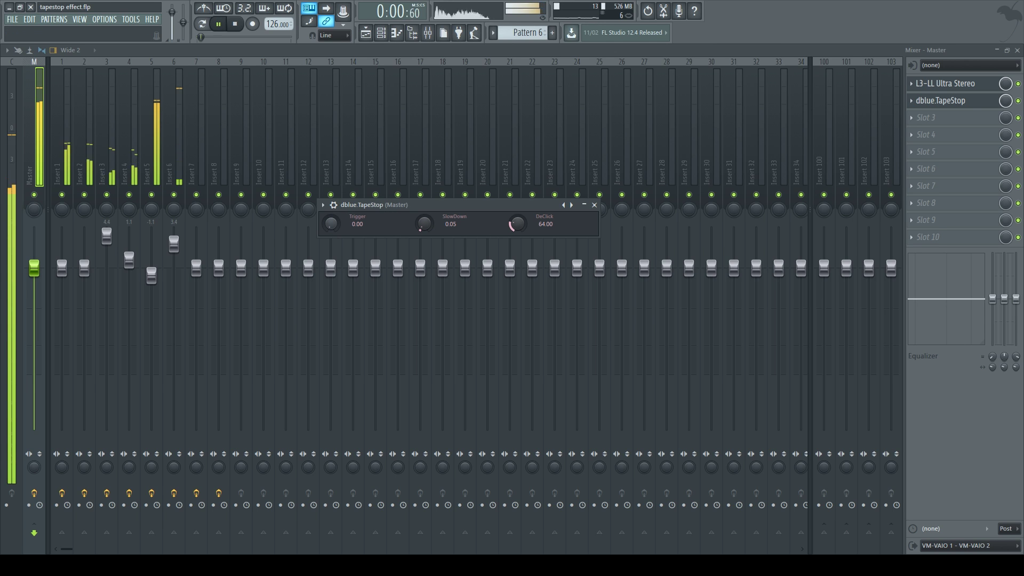
mouse_move(331, 226)
mouse_down()
mouse_move(330, 211)
mouse_move(331, 226)
mouse_up()
key(space)
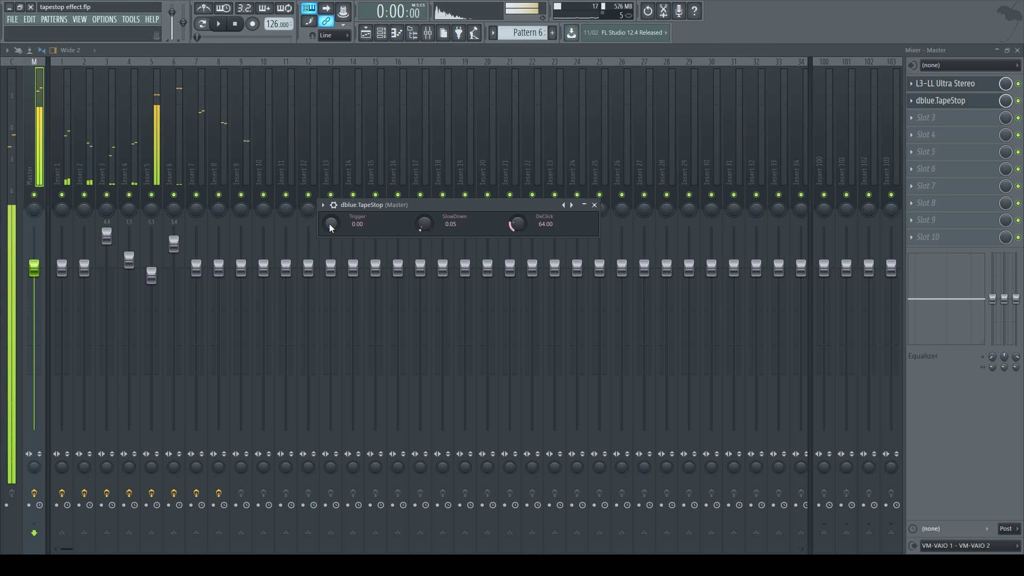
- Reset TapeStop's SlowDown to its default of 0.25
right_click(421, 223)
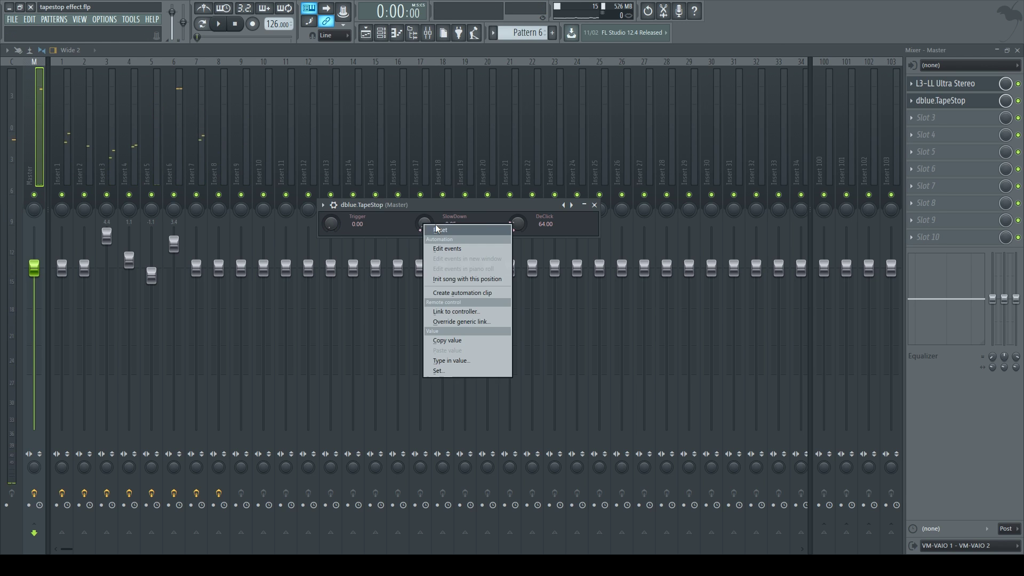
click(436, 225)
text(0.25)
key(Return)
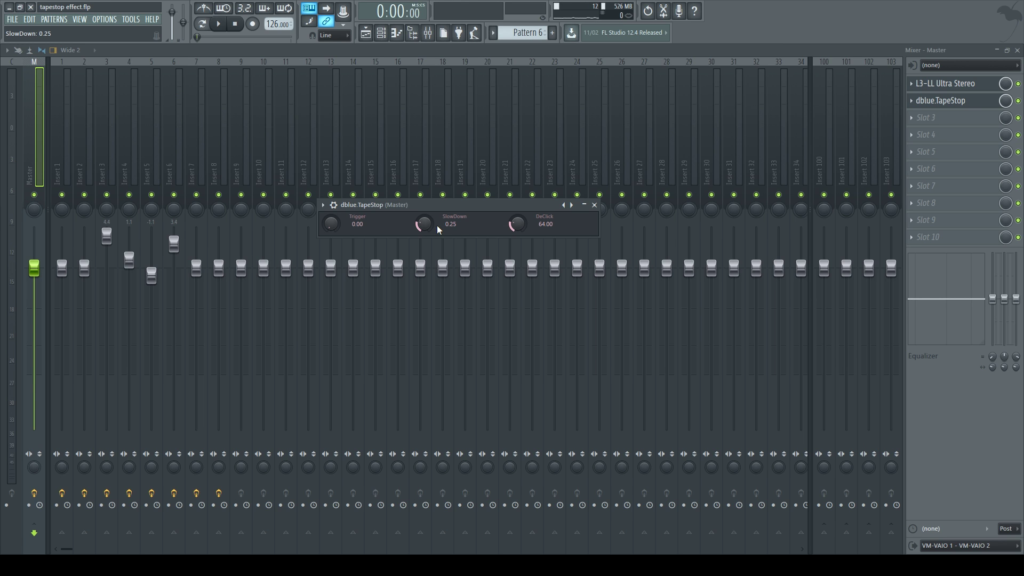
- Create an automation clip for TapeStop's Trigger and show it in the playlist
right_click(335, 224)
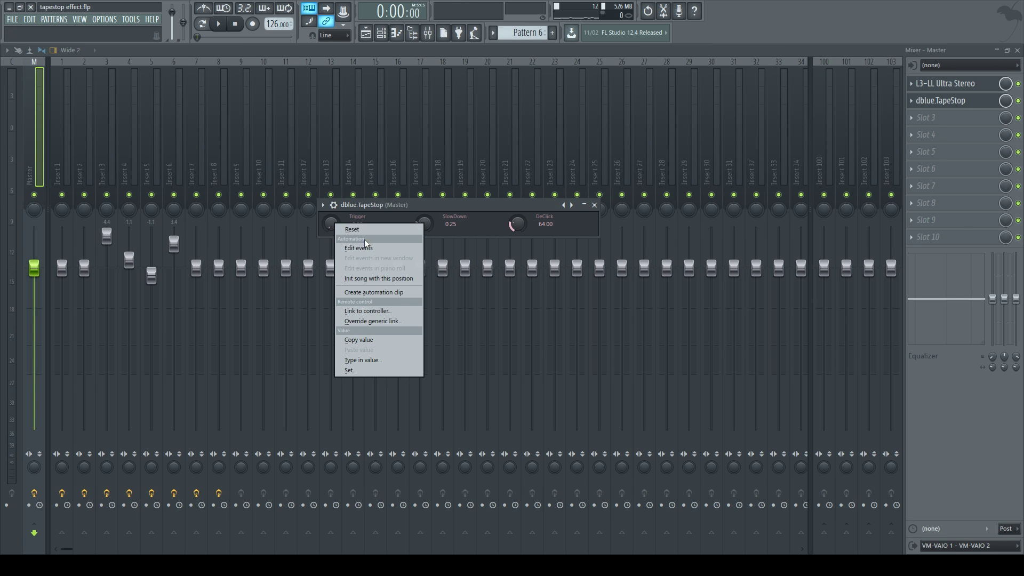
click(390, 292)
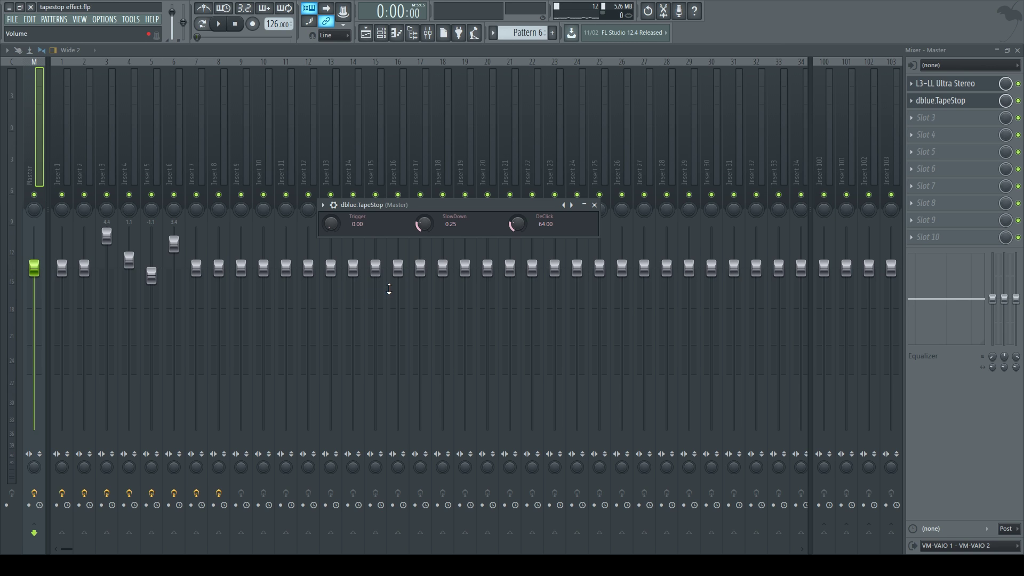
click(366, 34)
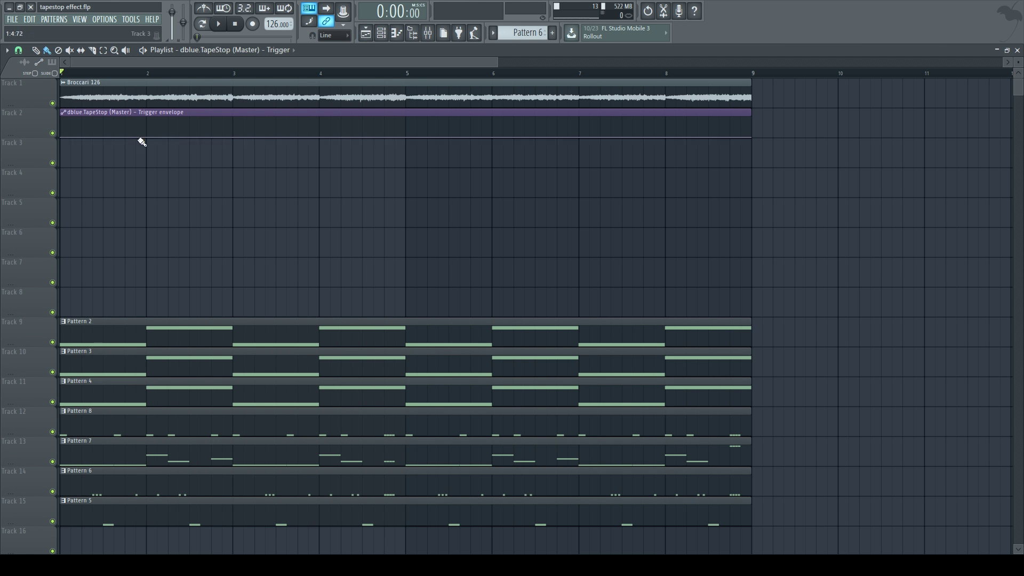
- Add two points at 1:4:00 on the Trigger envelope so it steps from 0% straight up to 100%
scroll(132, 73, up, 3)
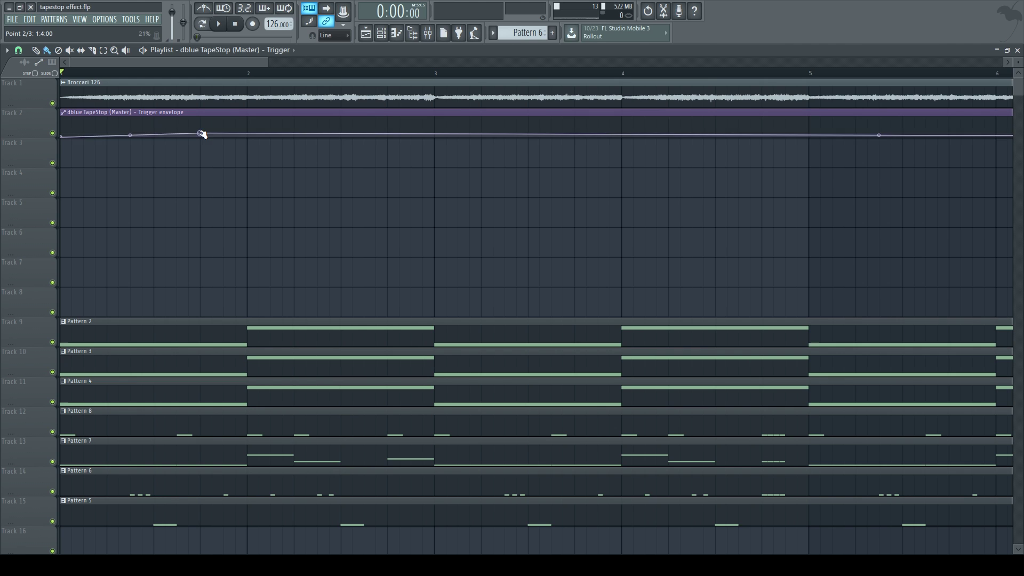
right_click(202, 137)
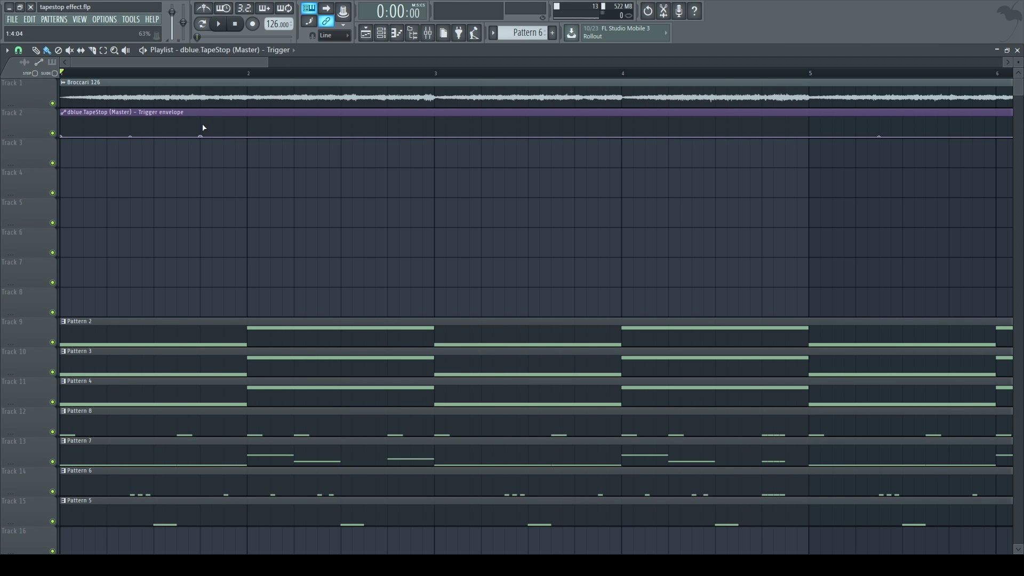
right_click(202, 128)
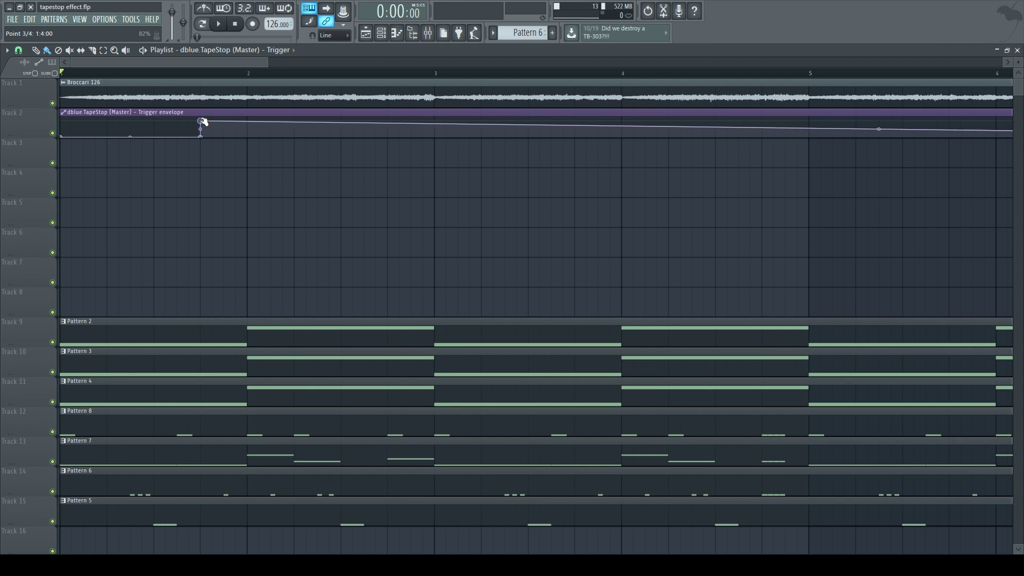
drag(201, 126, 202, 112)
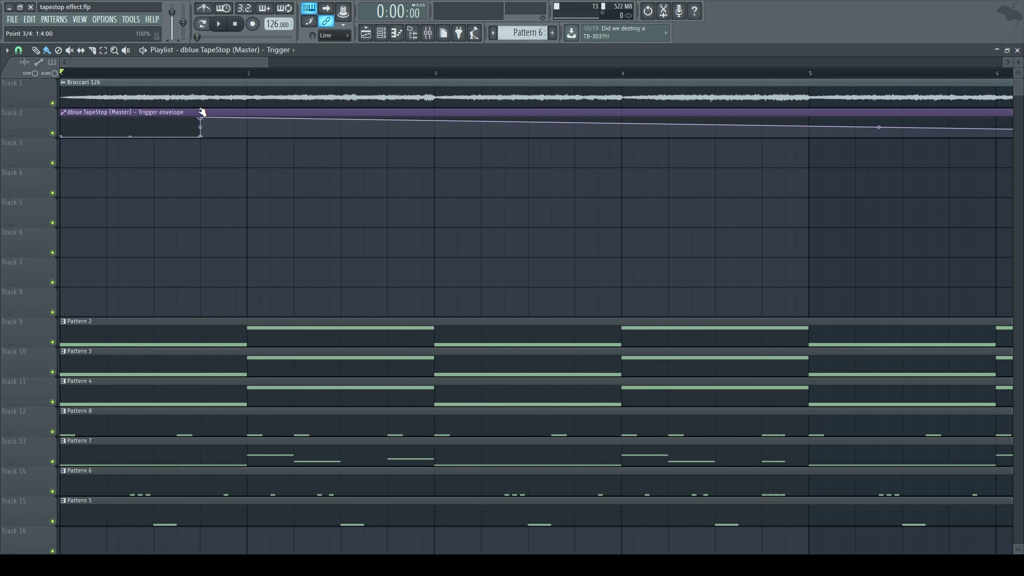
- Hold the Trigger envelope at 100% until bar 2, drop it to 0% there, and play the result
right_click(247, 123)
drag(248, 123, 249, 117)
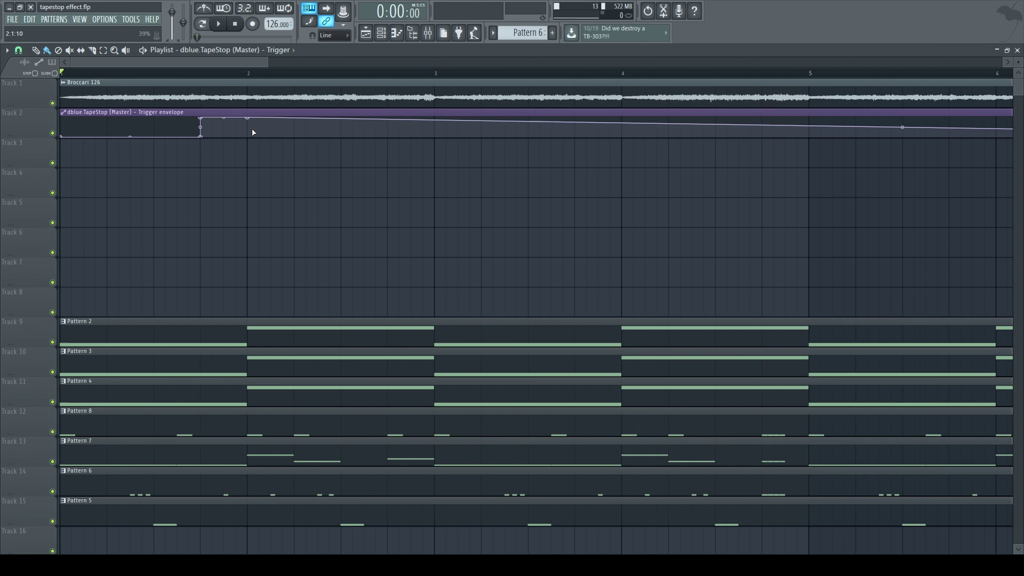
right_click(248, 130)
drag(249, 130, 250, 143)
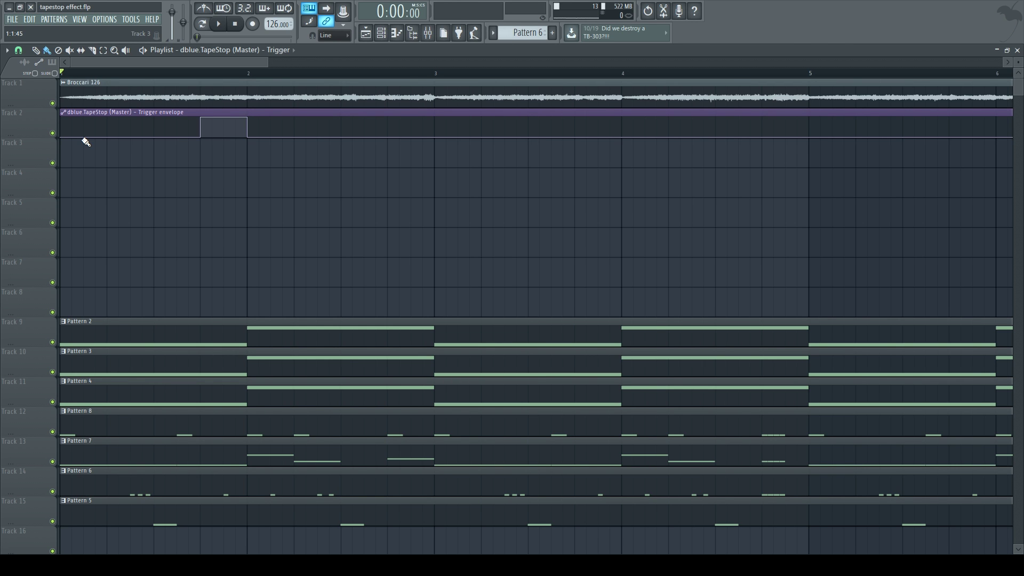
key(space)
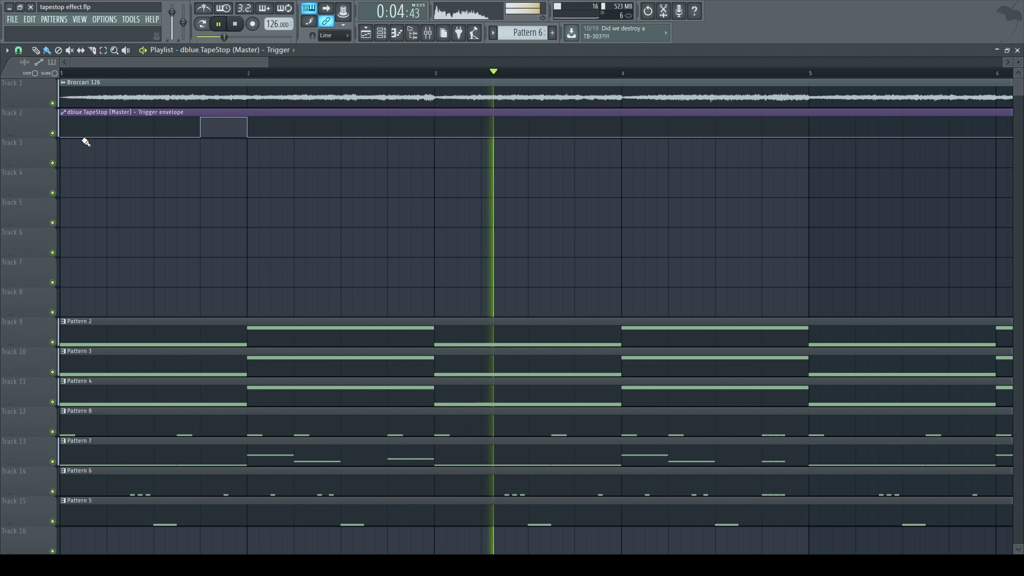
key(space)
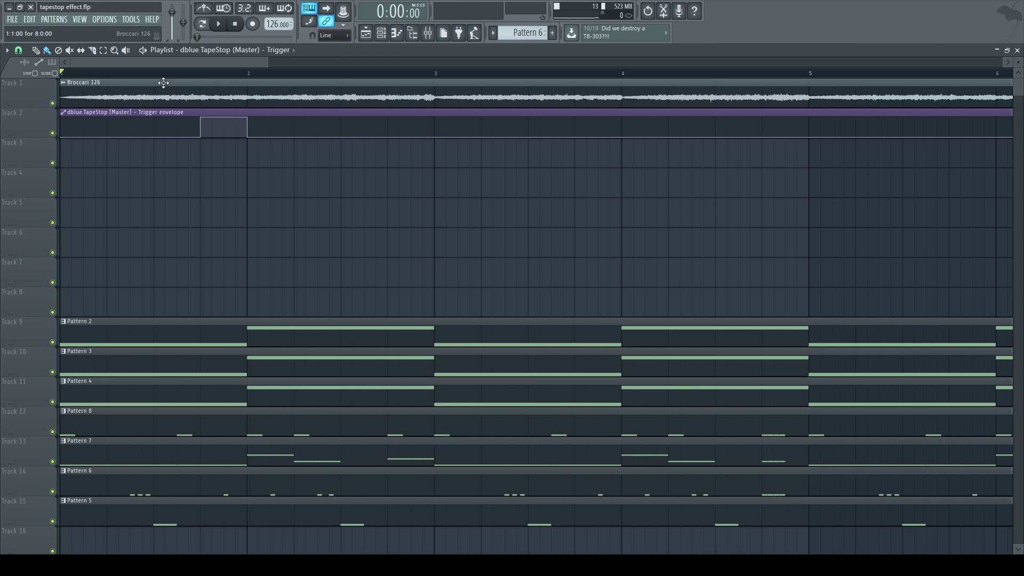
- Delete the Trigger envelope's end point at bar 9 so the automation clip is one bar long
drag(267, 62, 462, 63)
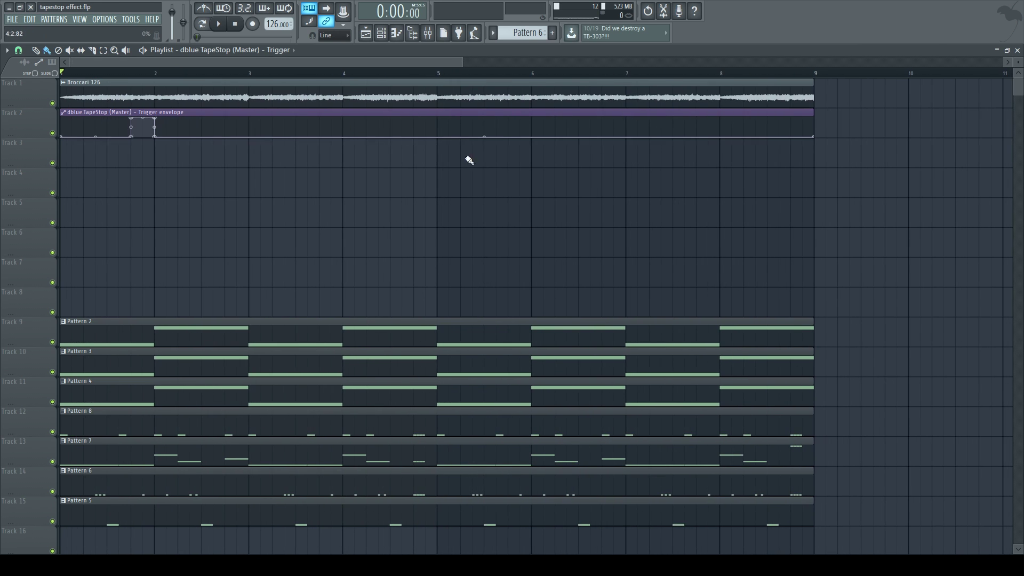
right_click(811, 137)
click(834, 159)
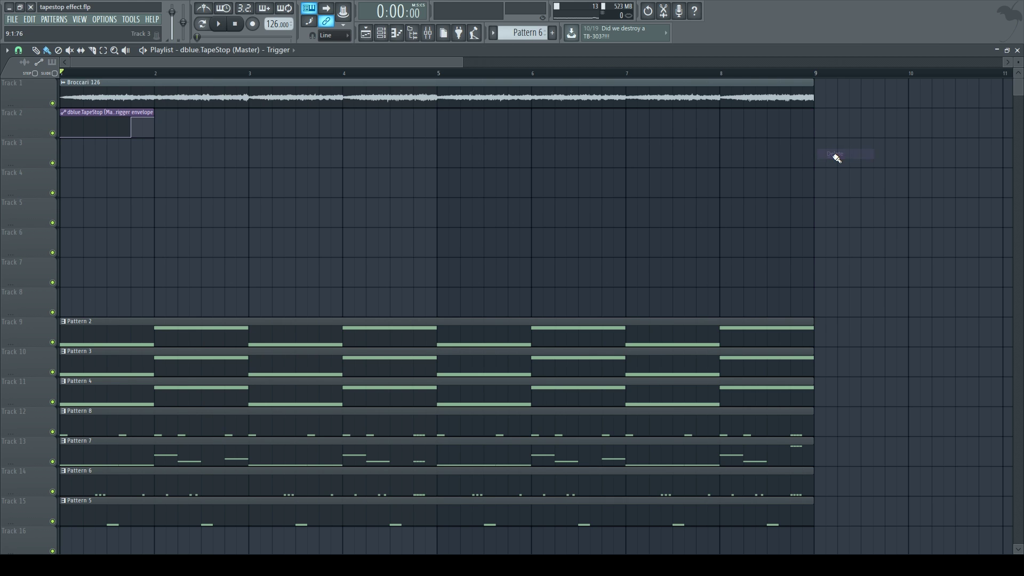
- Duplicate the one-bar Trigger clip along Track 2 through bar 8, deselect it and play the song
click(94, 113)
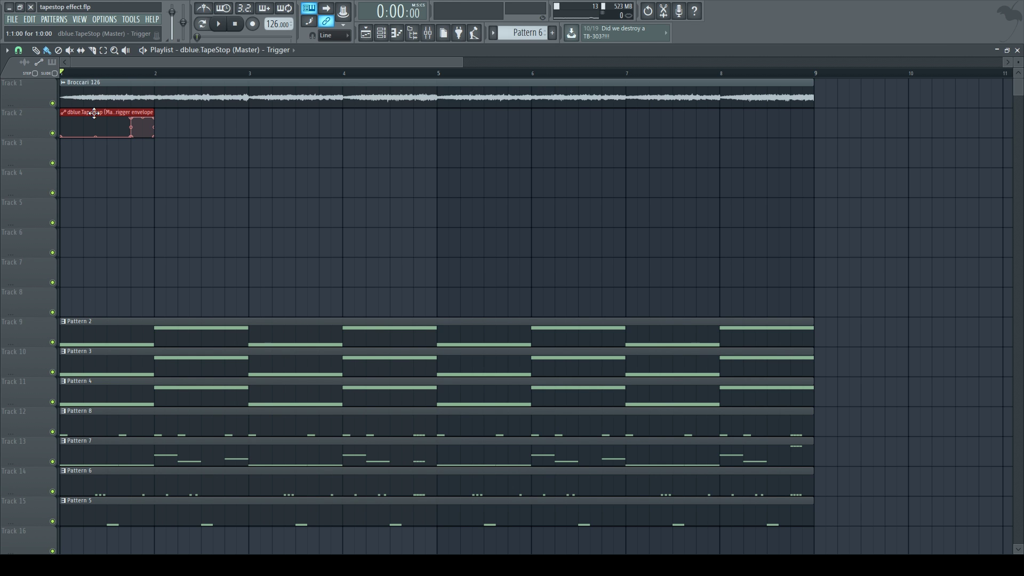
key(ctrl+b)
key(ctrl+b)
key(ctrl+b)
key(ctrl+b)
key(ctrl+b)
key(ctrl+b)
key(ctrl+b)
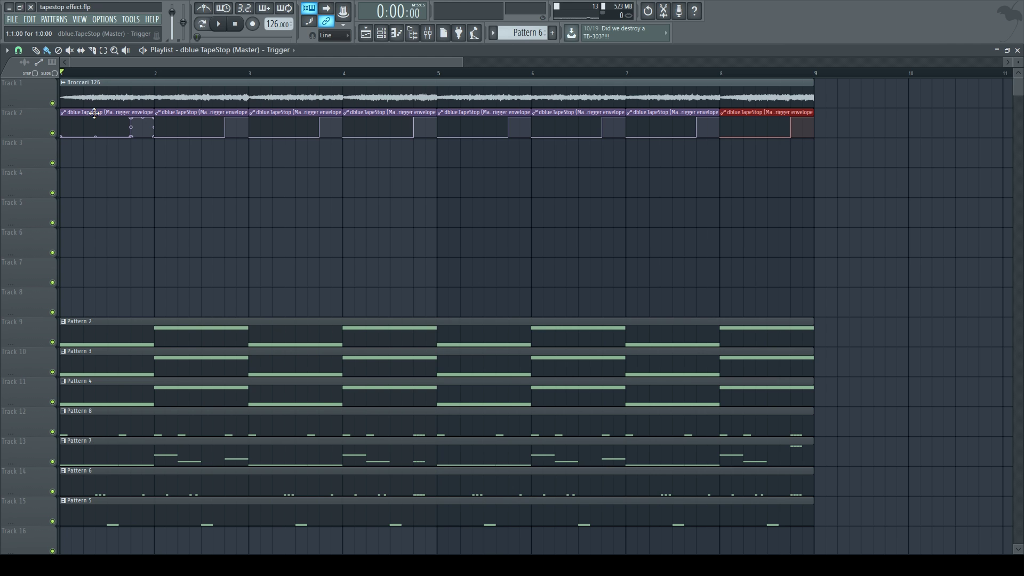
key(ctrl+d)
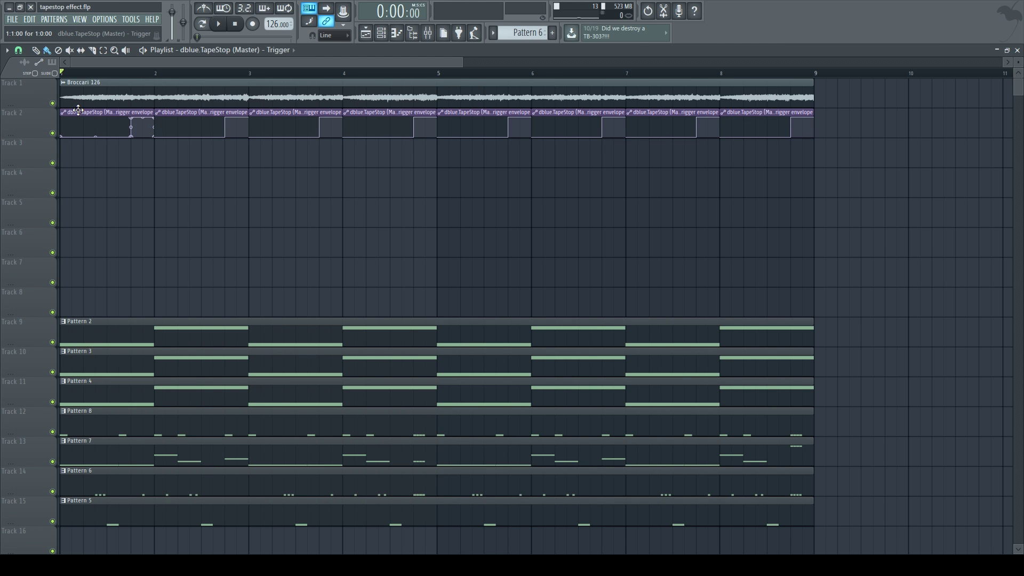
key(space)
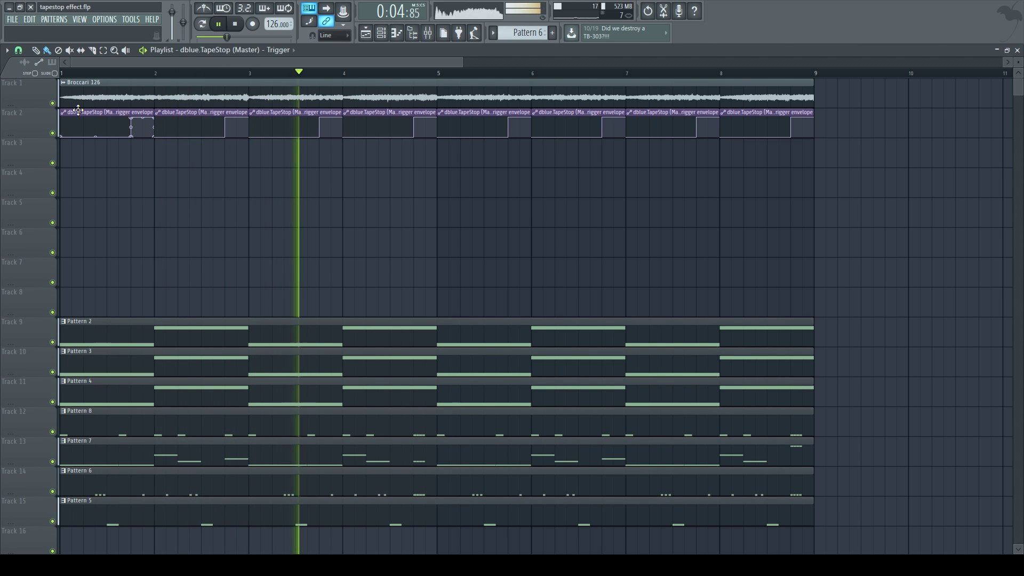
key(space)
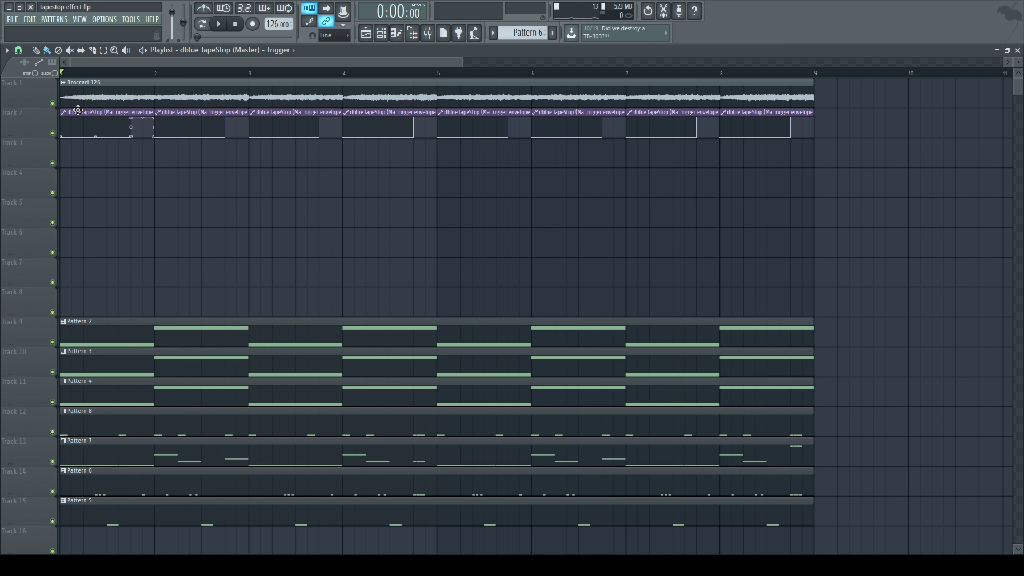
- Play the song and lower dblue TapeStop's SlowDown on the Master track to 0.15, then settle it at 0.18
click(428, 33)
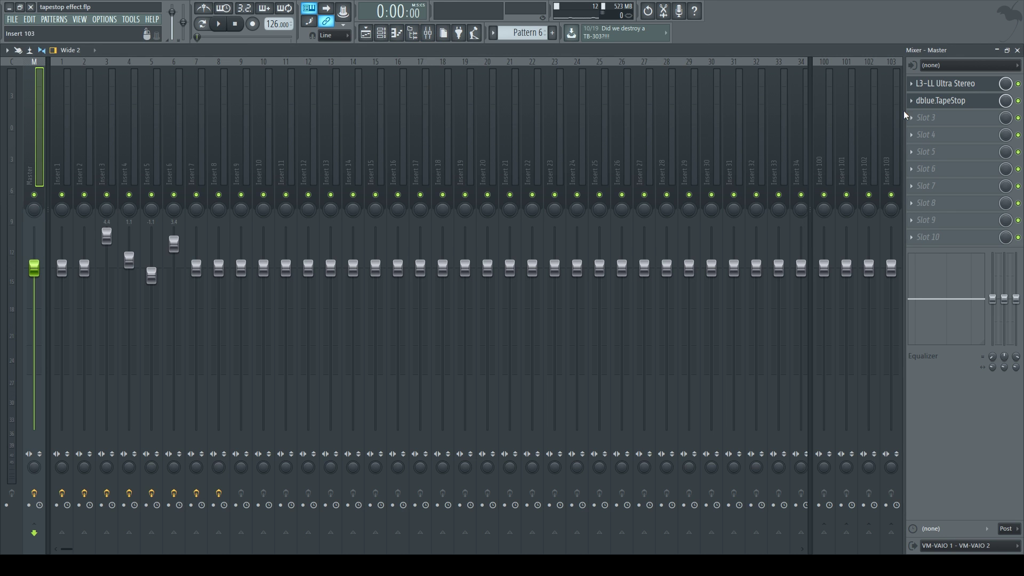
click(958, 105)
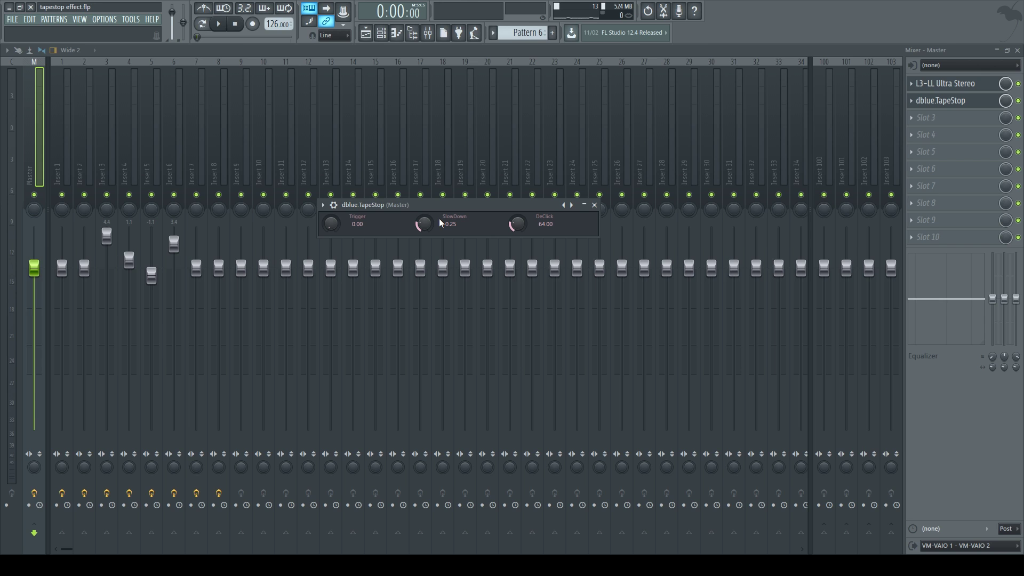
key(space)
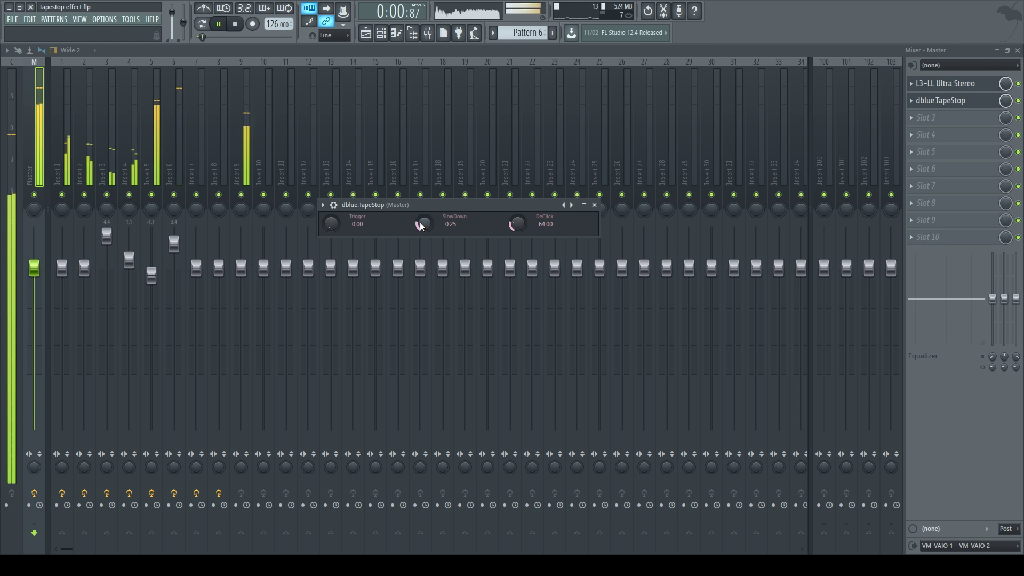
drag(424, 224, 420, 230)
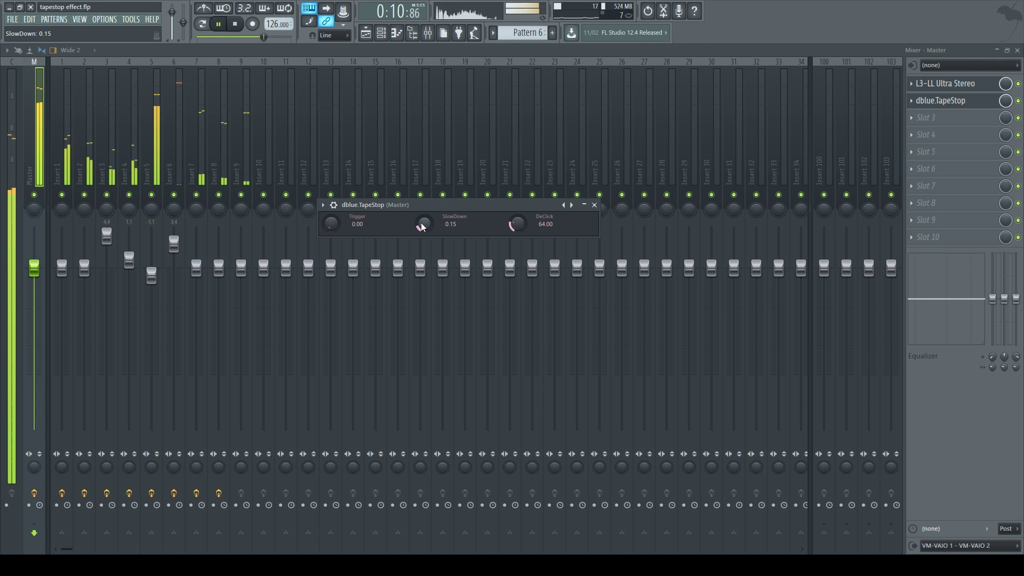
drag(421, 223, 421, 218)
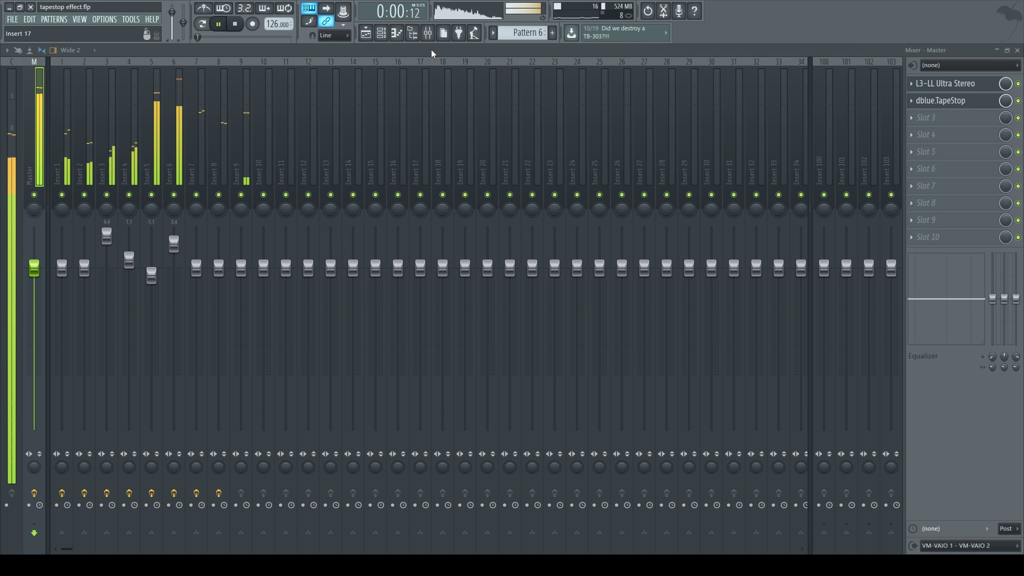
key(space)
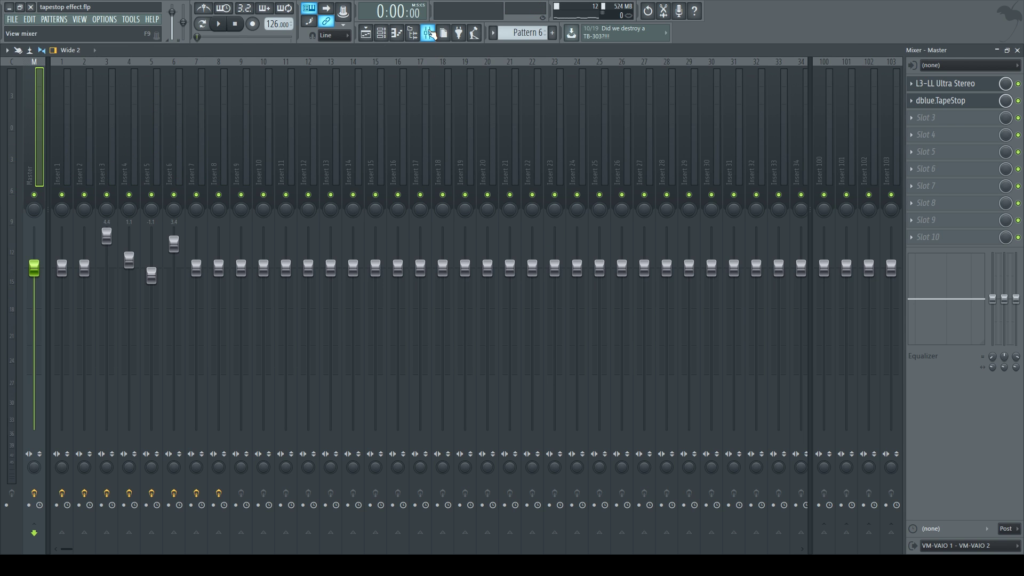
- Move the Trigger envelope's 0% point half a beat before 1:4:00, set that ramp's tension to 30%, and play the song
click(428, 33)
drag(461, 63, 174, 63)
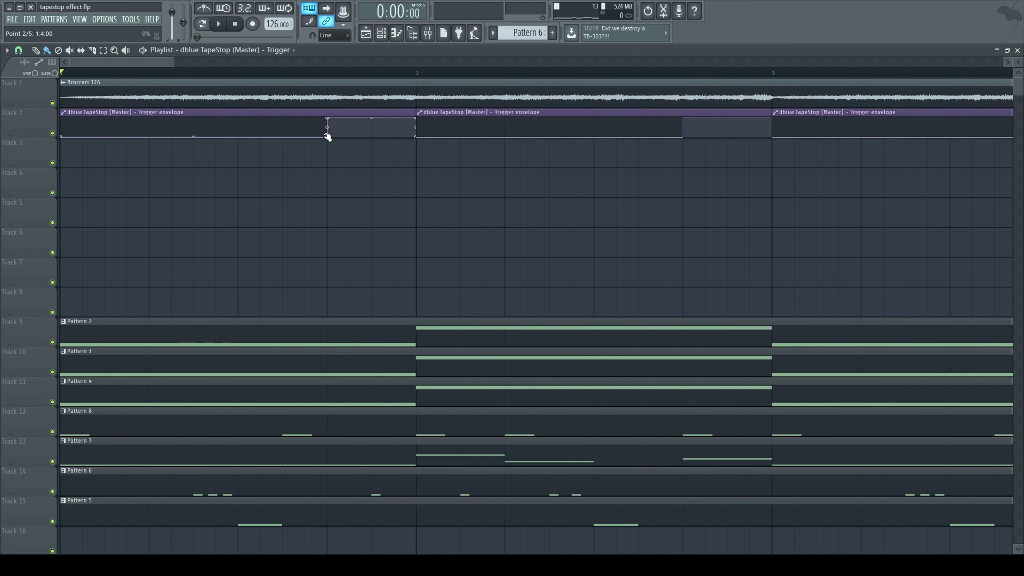
drag(328, 137, 292, 156)
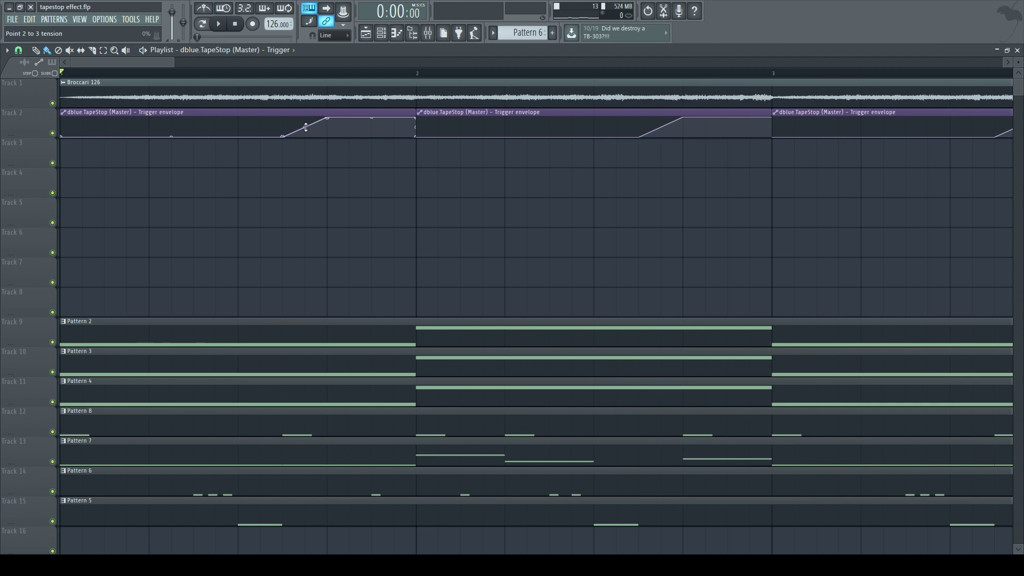
drag(306, 127, 306, 134)
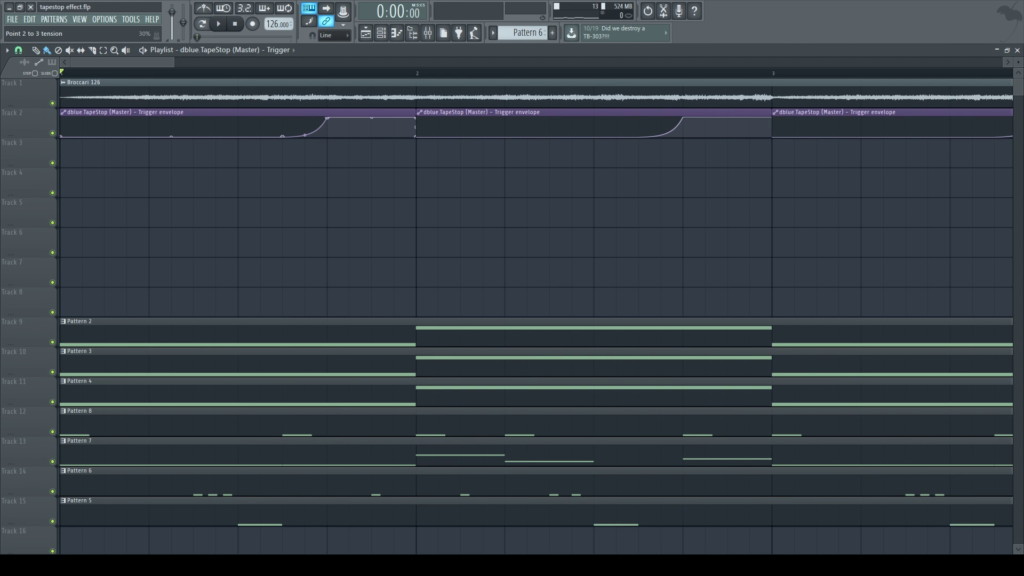
key(space)
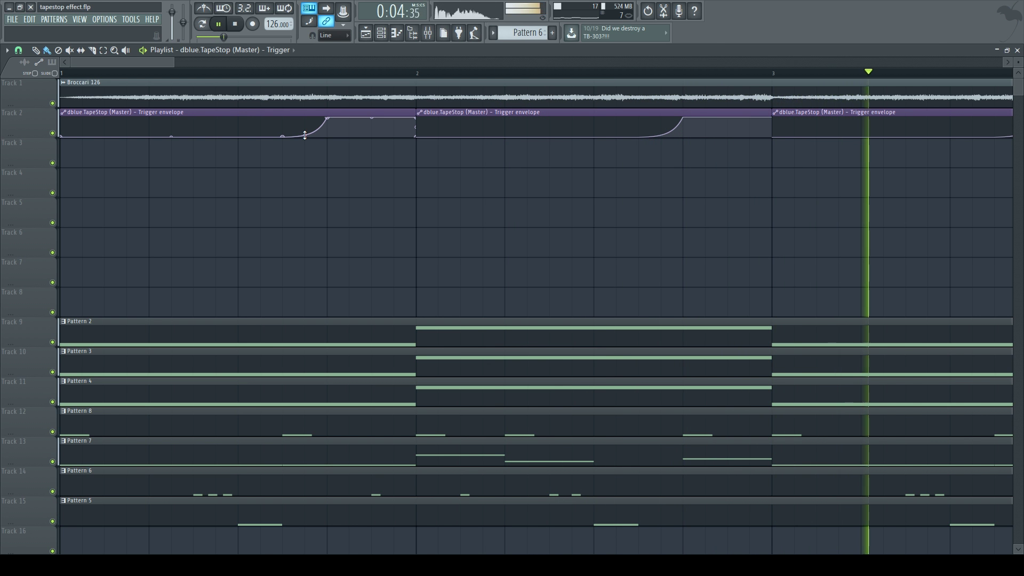
scroll(347, 77, down, 5)
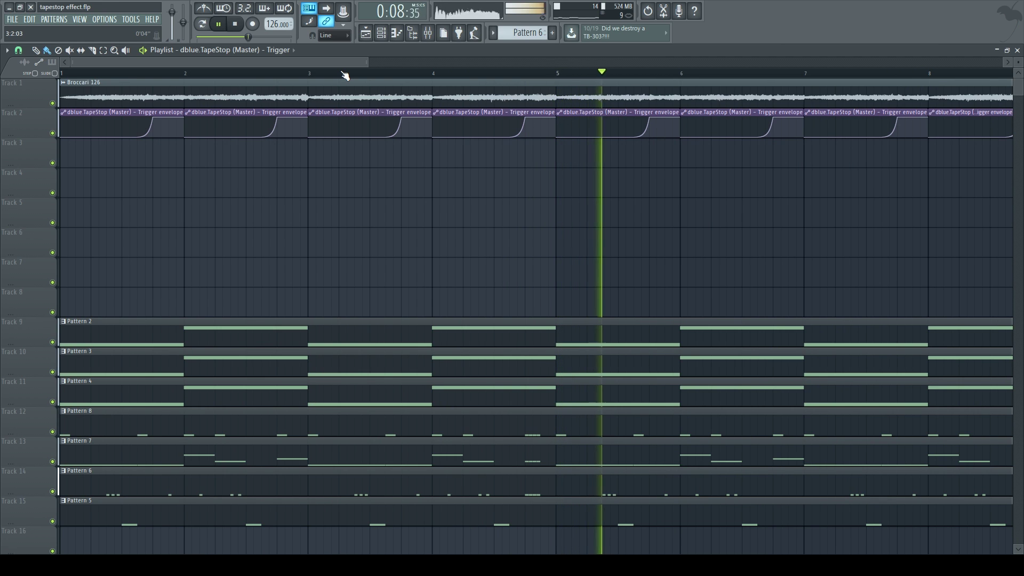
key(space)
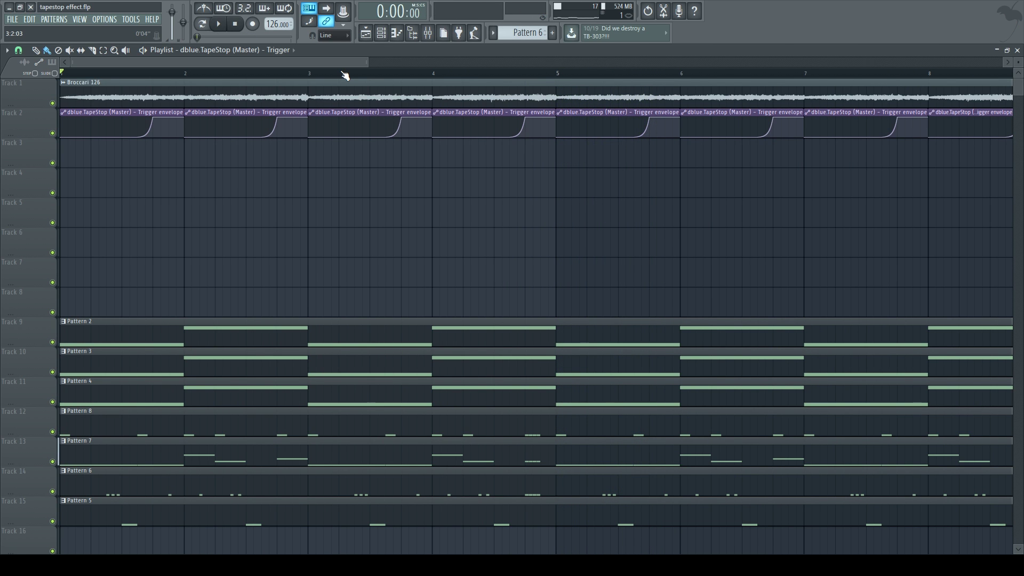
- Disable dblue TapeStop on the Master track and load Gross Beat into effect slot 3
click(428, 33)
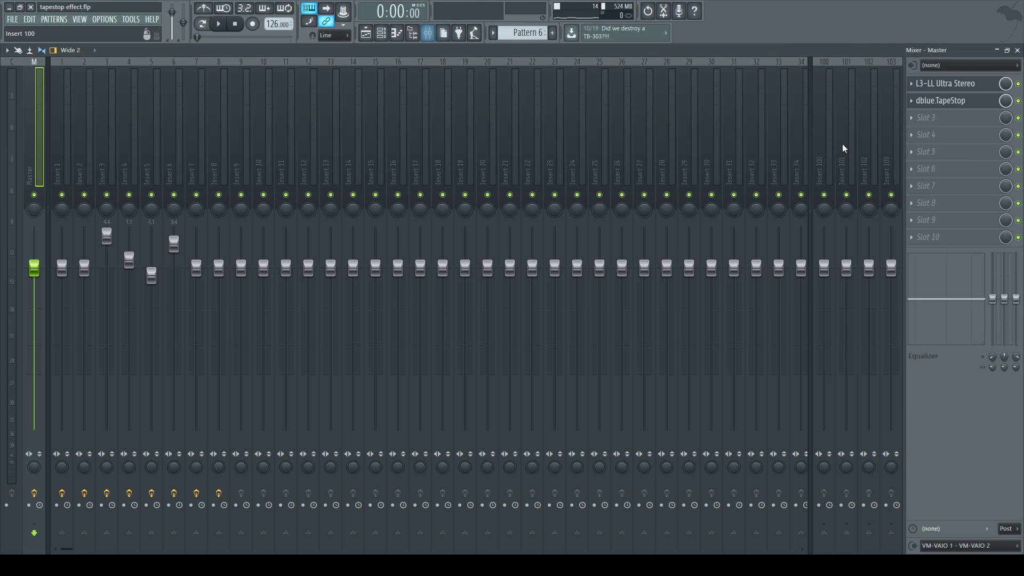
click(951, 103)
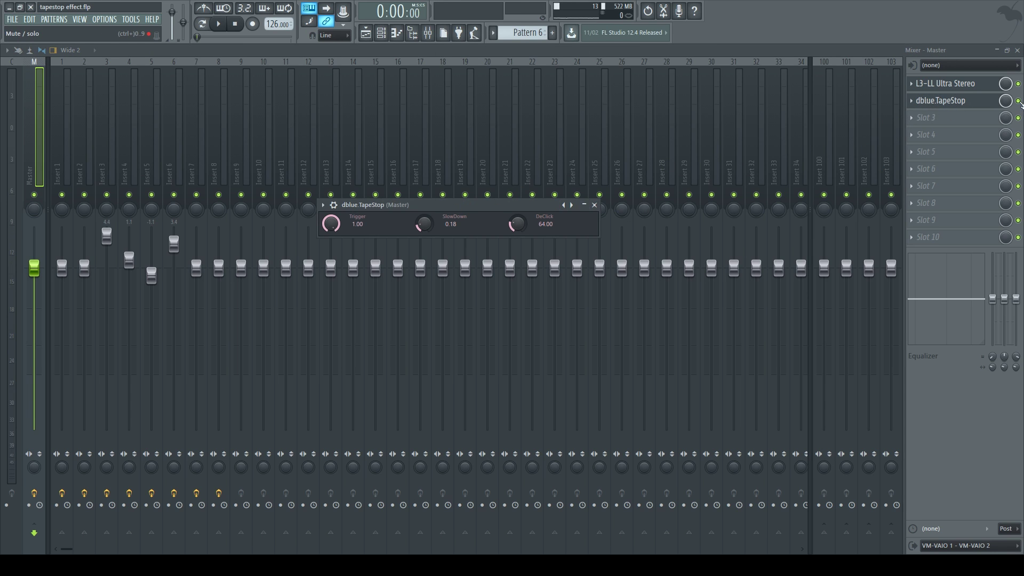
click(1019, 101)
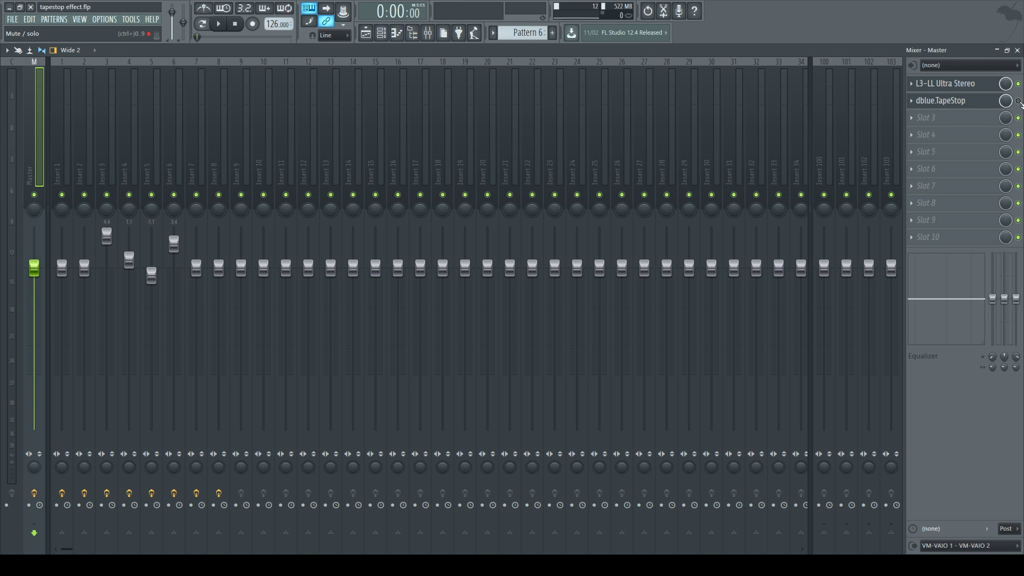
click(956, 119)
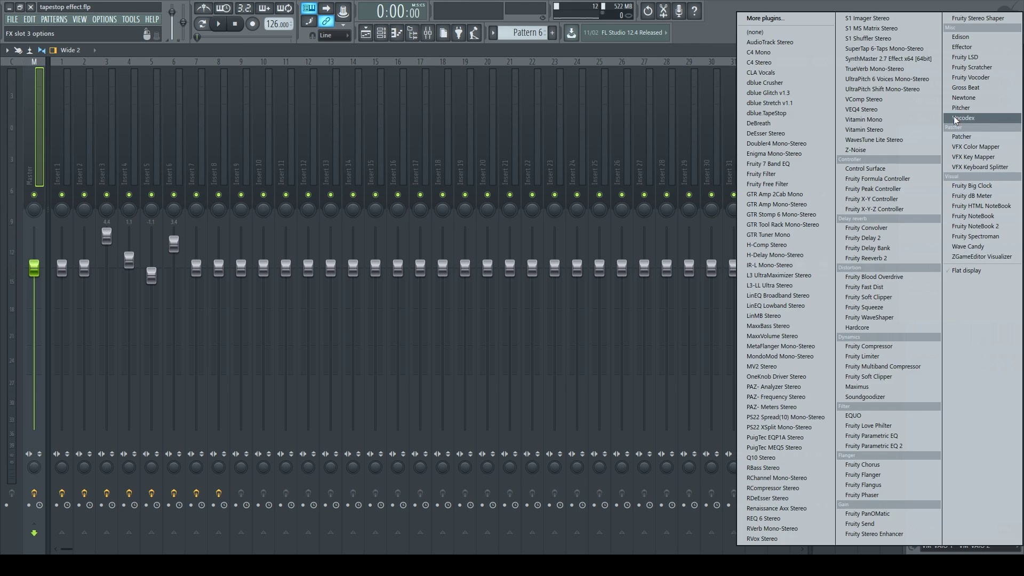
click(973, 89)
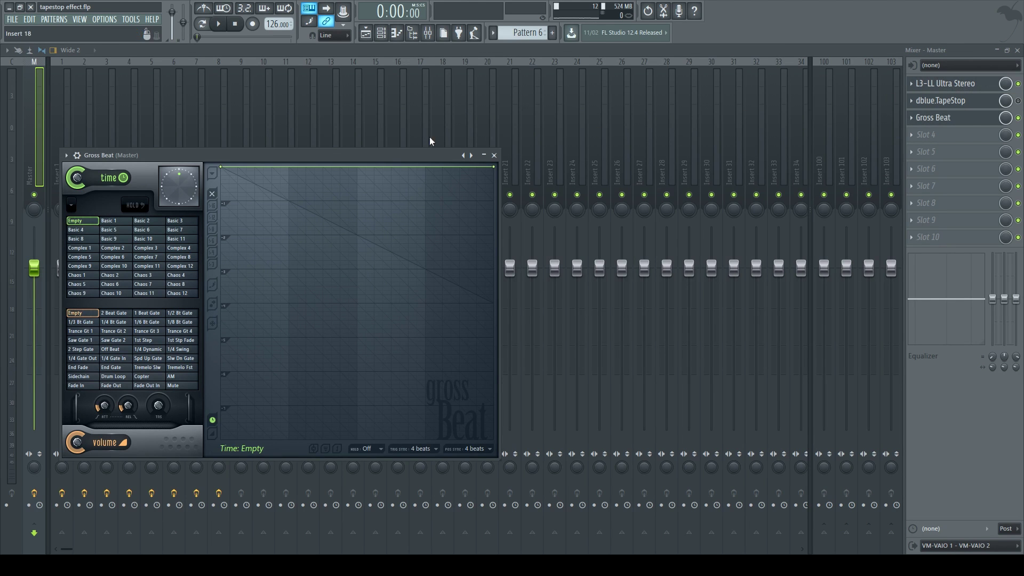
drag(403, 156, 551, 158)
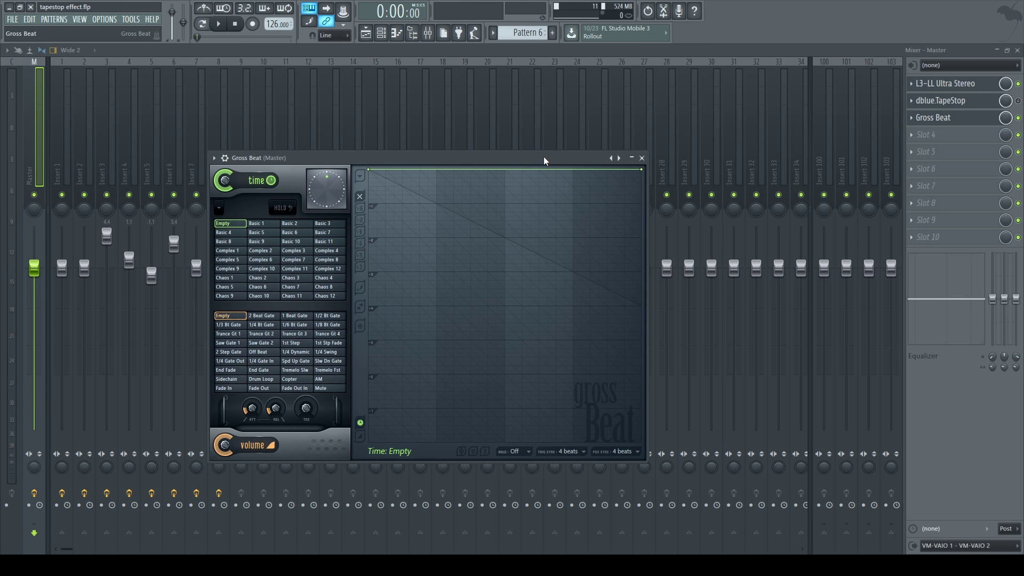
- Select Gross Beat's Basic 10 time preset and play the song to hear it
click(291, 241)
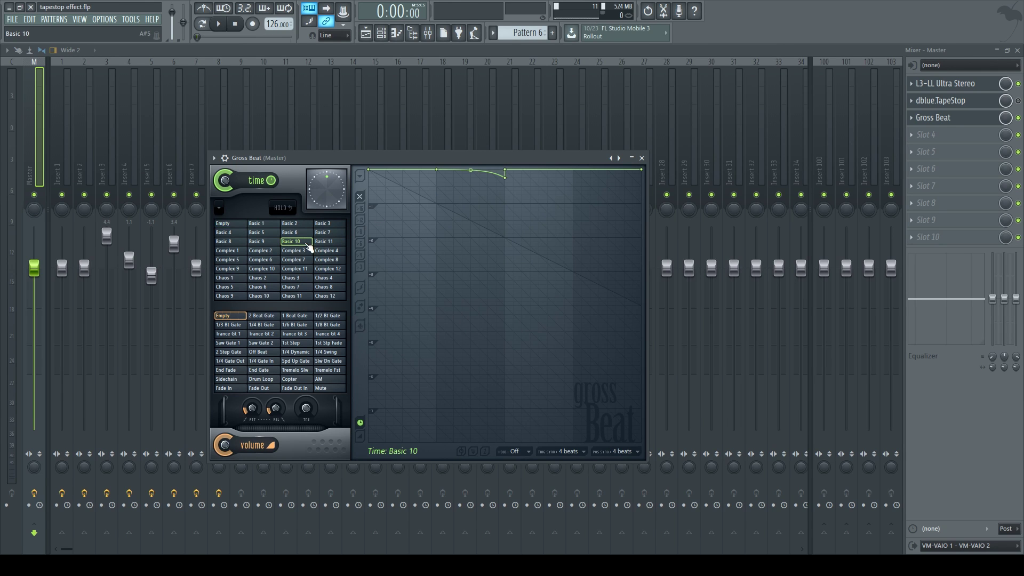
key(space)
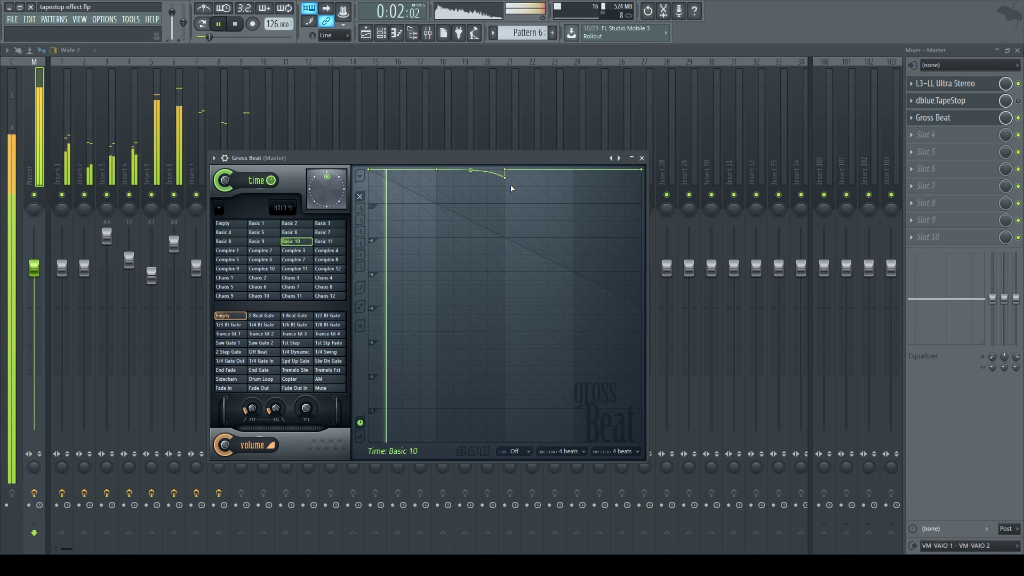
key(space)
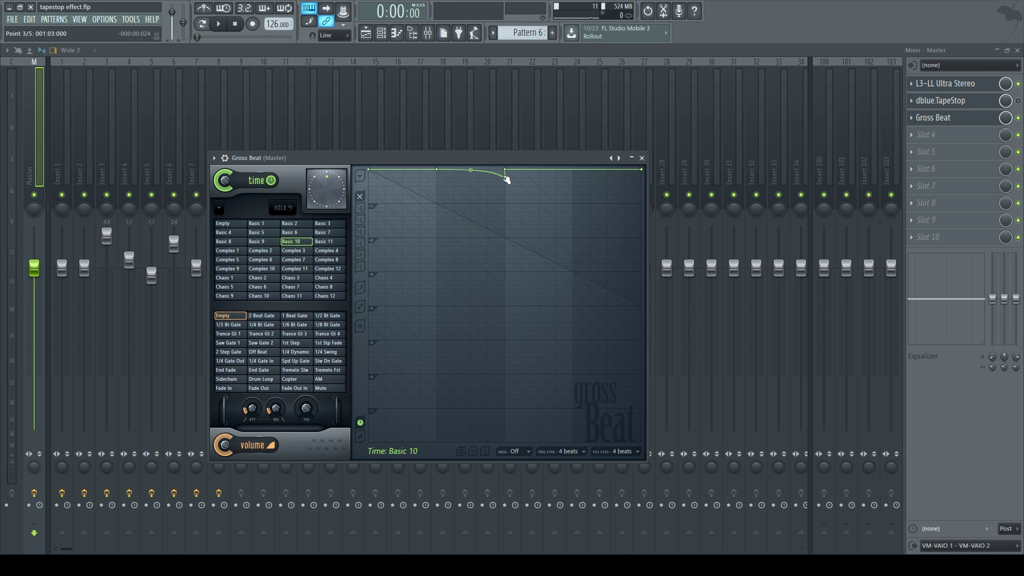
- Copy the value of the time envelope's dip point at 001:03.000 to its end point at 002:01.000
right_click(504, 176)
click(544, 348)
right_click(643, 171)
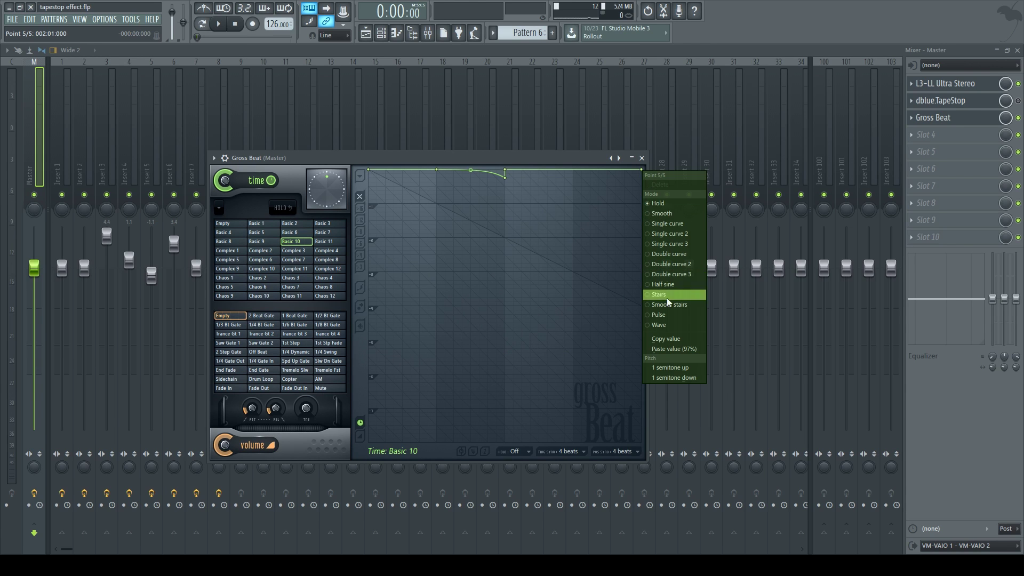
click(668, 347)
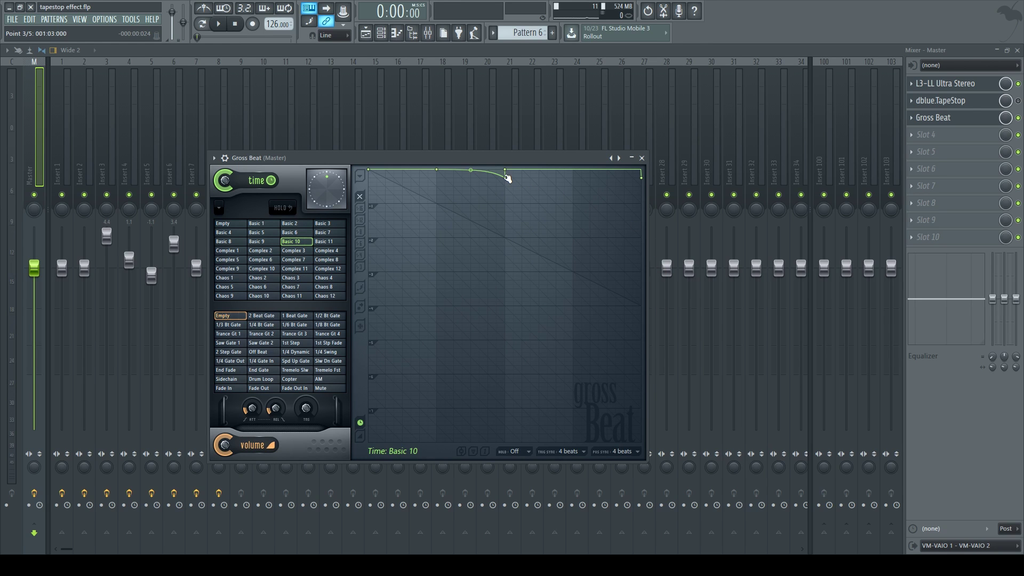
- Set the time envelope's end point to Single curve and bend its last segment to 35% tension
right_click(505, 177)
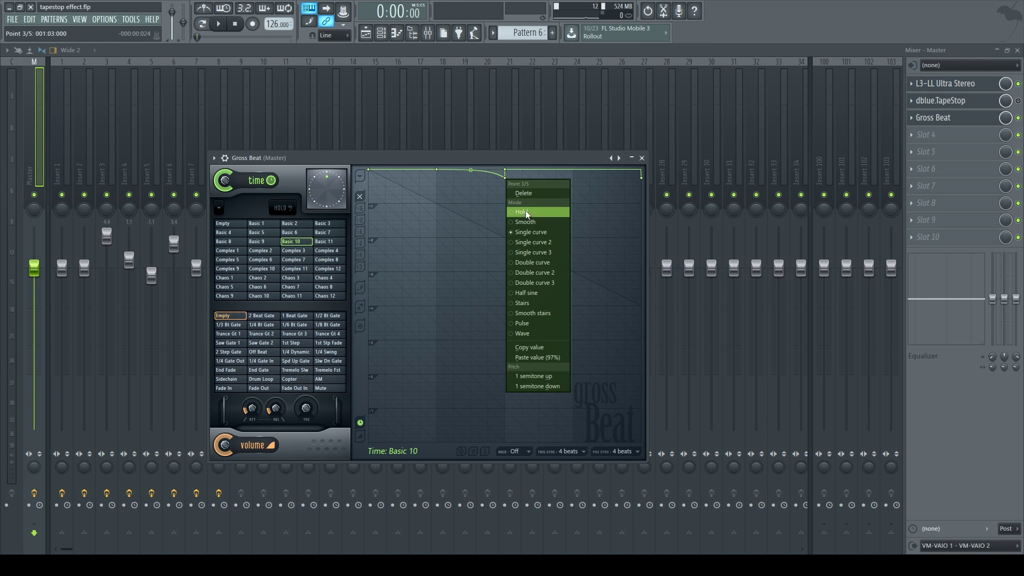
click(643, 179)
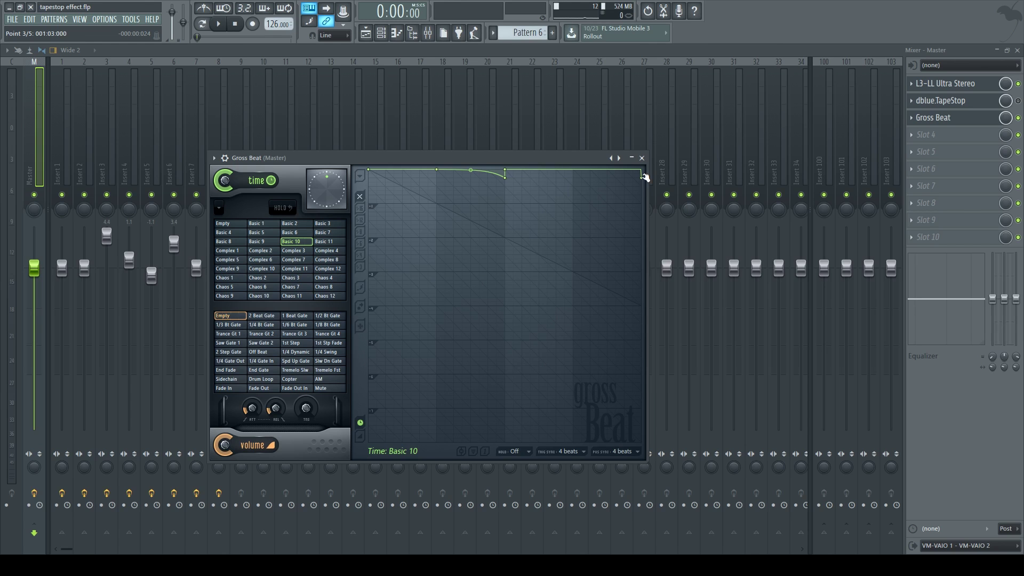
right_click(643, 178)
click(673, 230)
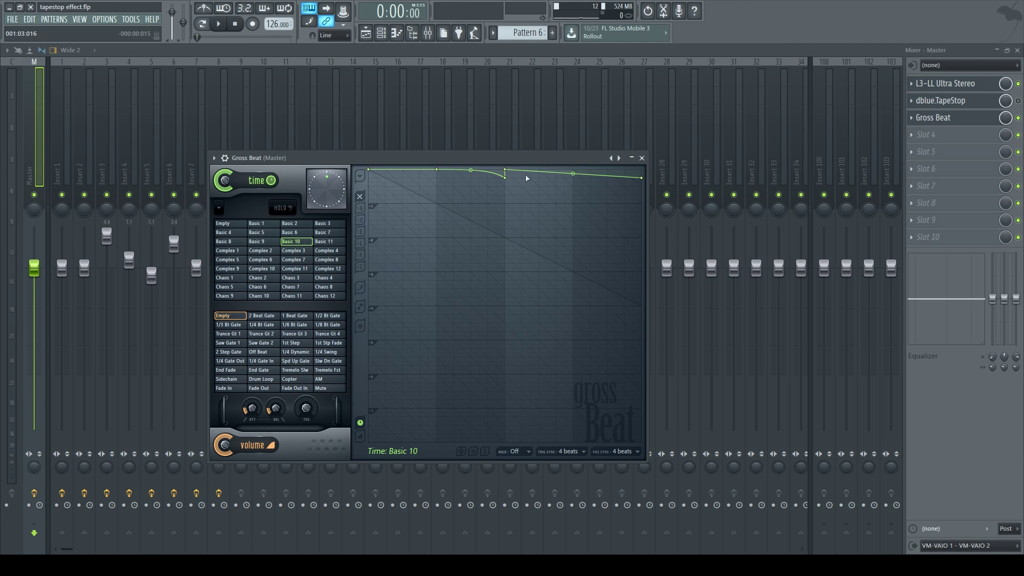
drag(573, 173, 573, 161)
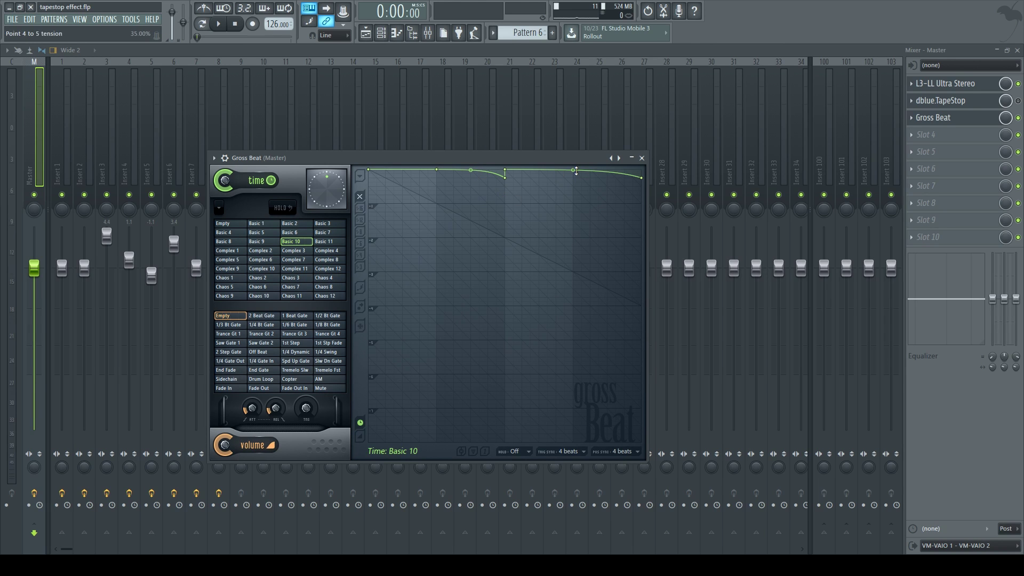
- Delete the dip point at 001:03.000 and the point at beat 2 from the time envelope, and play the result
right_click(505, 178)
click(523, 192)
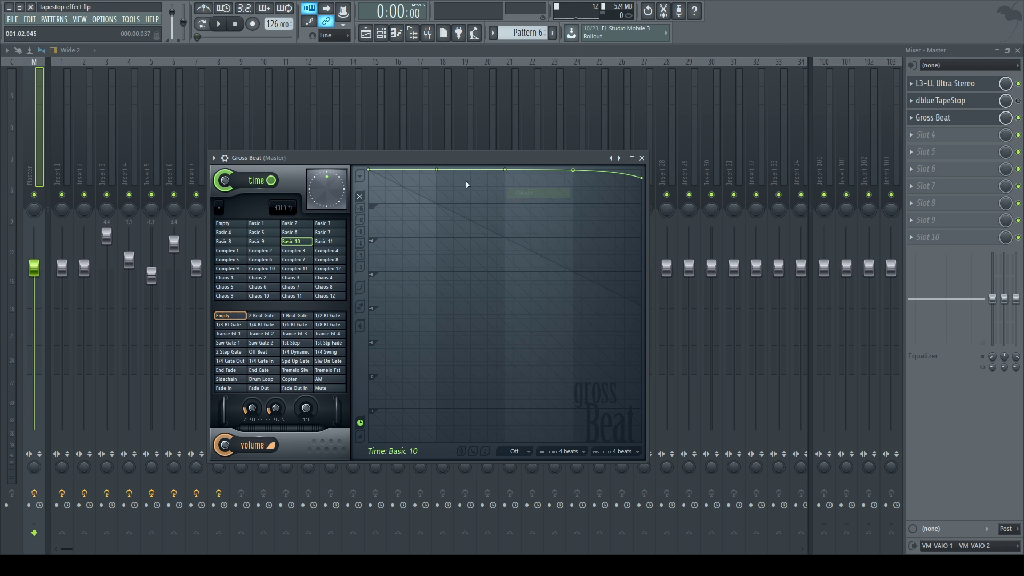
right_click(438, 171)
click(455, 185)
key(space)
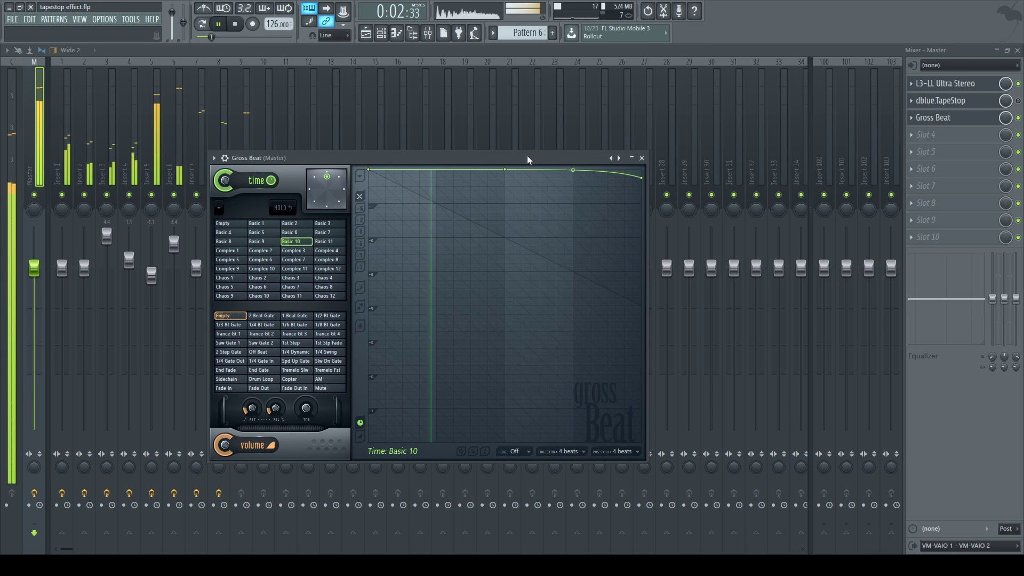
key(space)
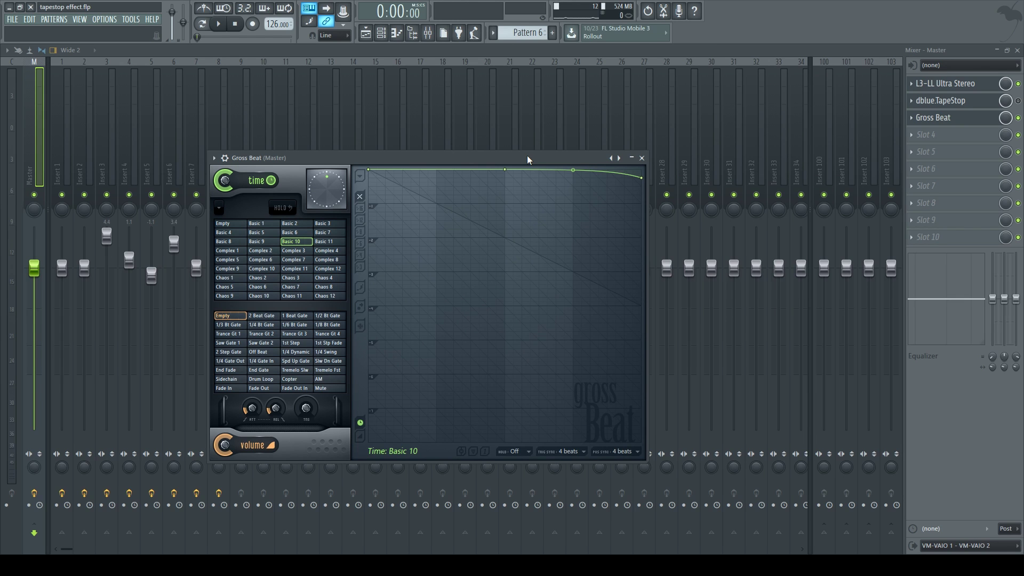
- Close Gross Beat, create an automation clip for its mix level on the Master track, and show the playlist
key(Escape)
right_click(1006, 120)
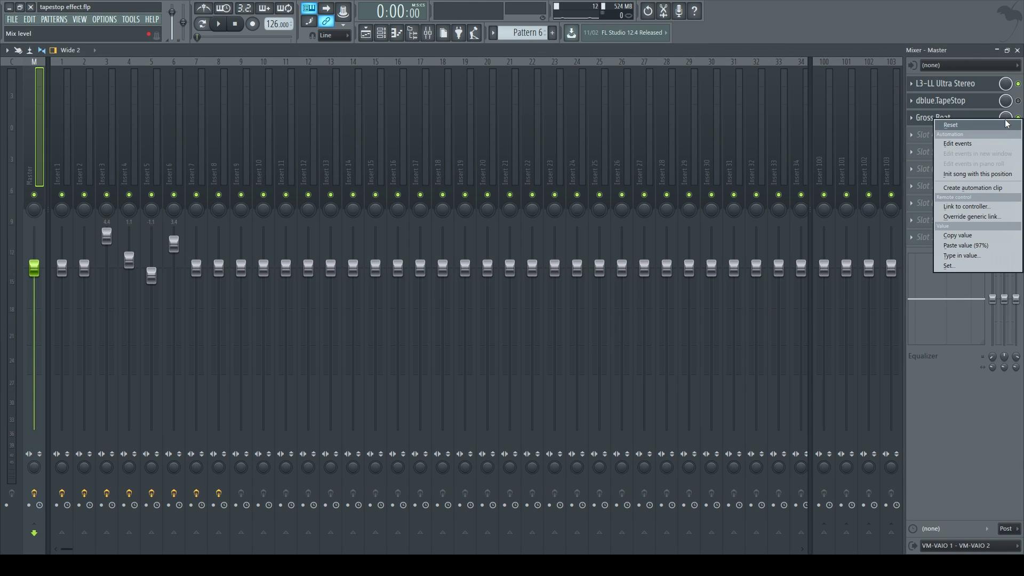
click(984, 189)
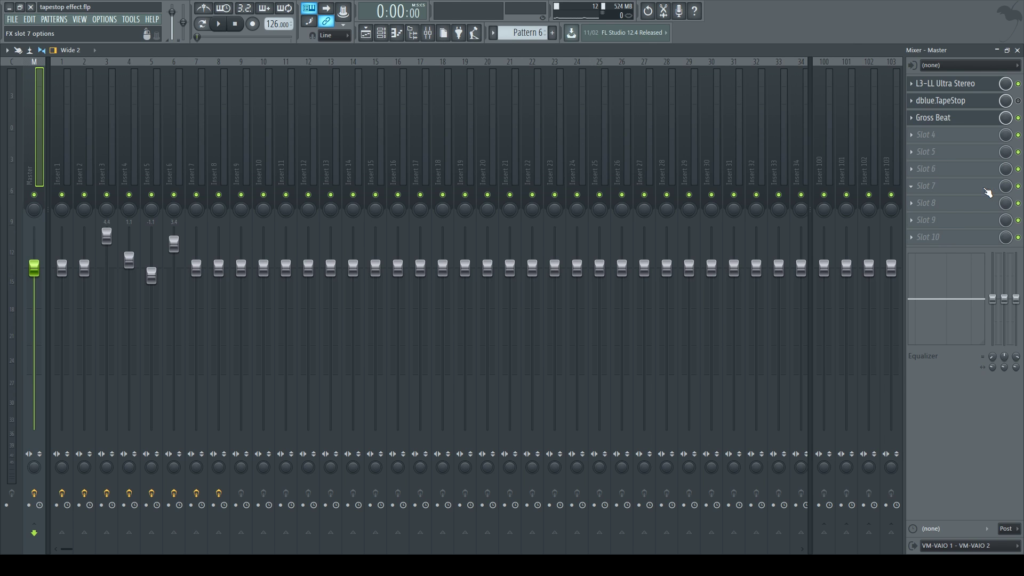
click(367, 34)
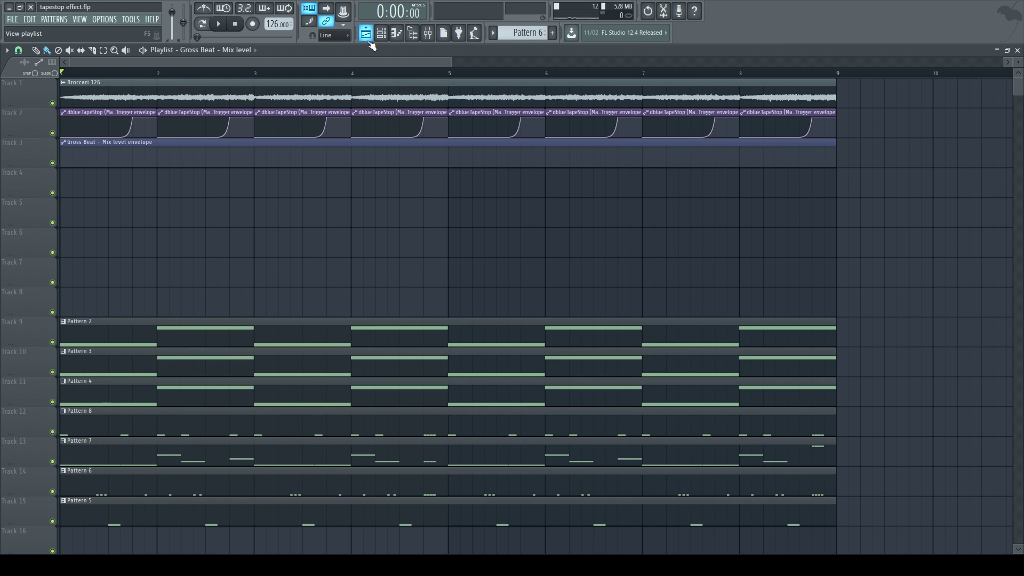
- Lower the Gross Beat Mix level envelope to 0% throughout and add points raising it to 100% only on bar 1's last beat
drag(62, 148, 61, 167)
drag(837, 149, 839, 166)
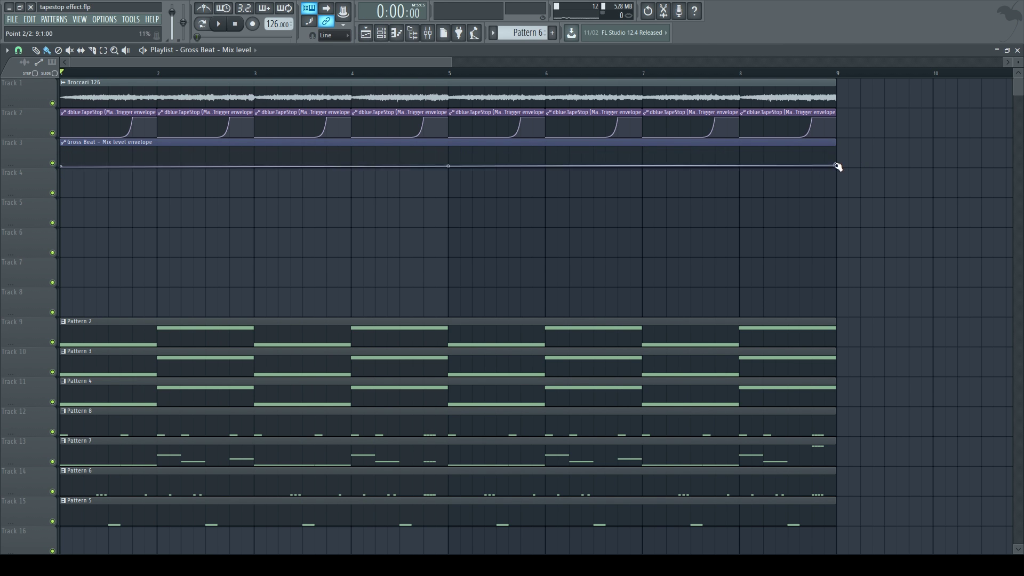
right_click(133, 159)
drag(134, 160, 154, 176)
right_click(136, 161)
right_click(158, 161)
right_click(161, 157)
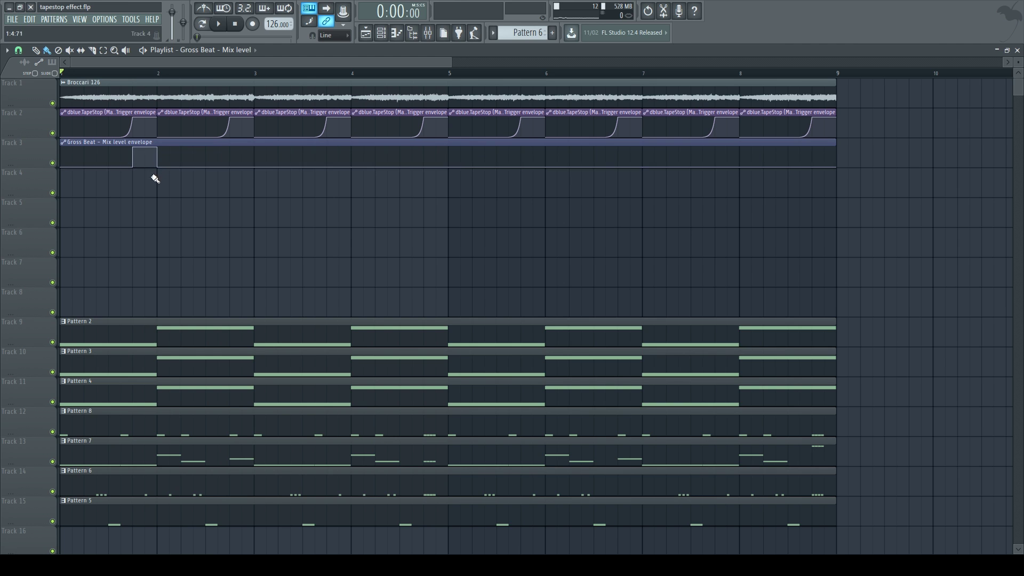
- Delete the Mix level envelope's end point at bar 9, repeat the one-bar clip through bar 8, and play the result
right_click(836, 167)
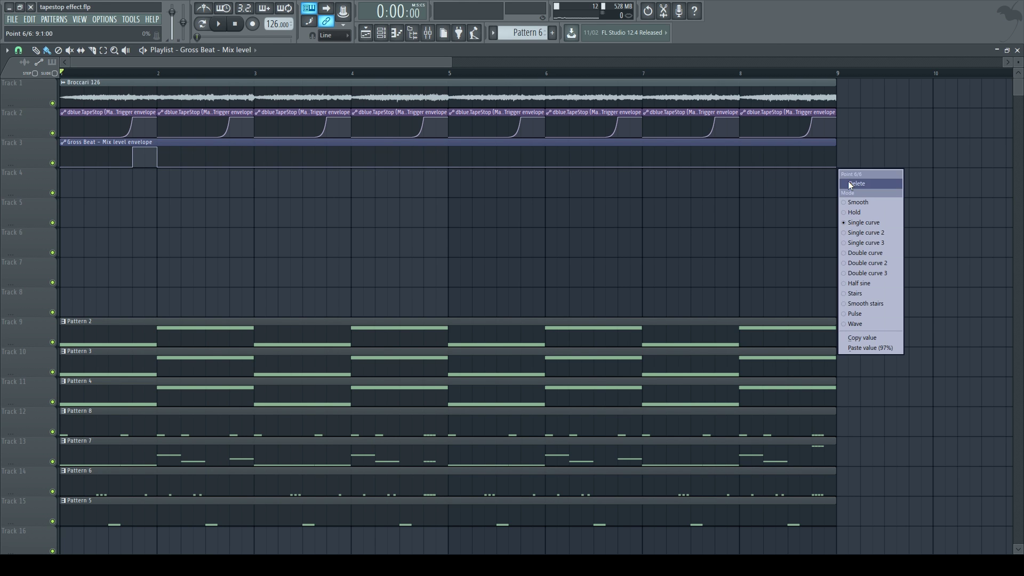
click(848, 181)
click(135, 143)
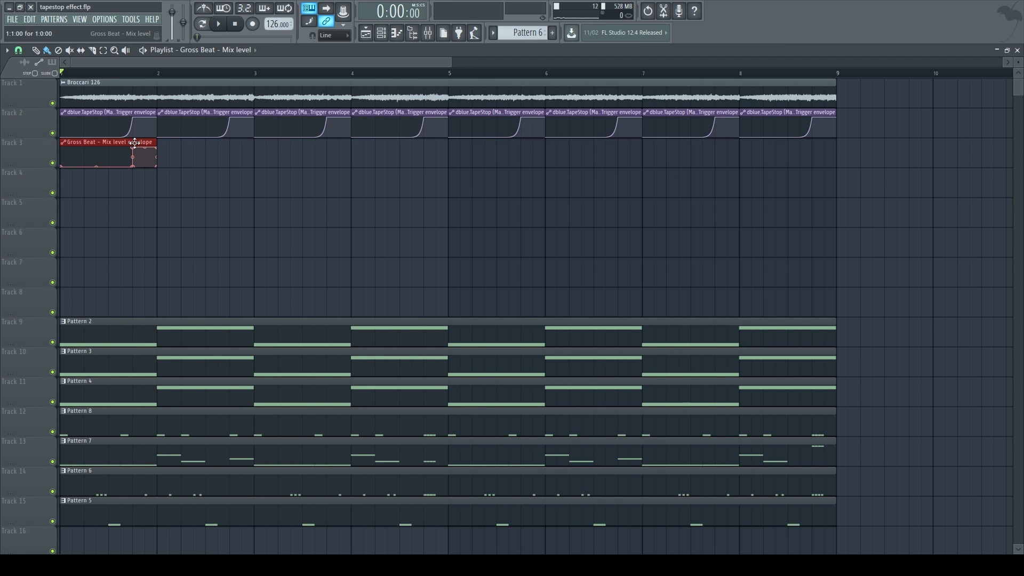
key(ctrl+b)
key(ctrl+b)
key(ctrl+b)
key(ctrl+b)
key(ctrl+b)
key(ctrl+b)
key(ctrl+b)
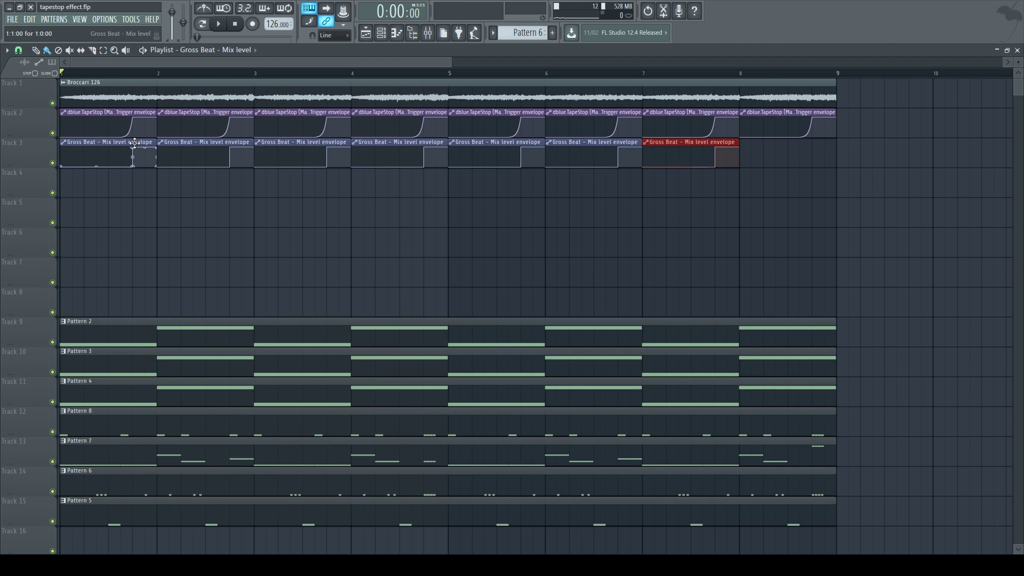
ctrl+click(328, 195)
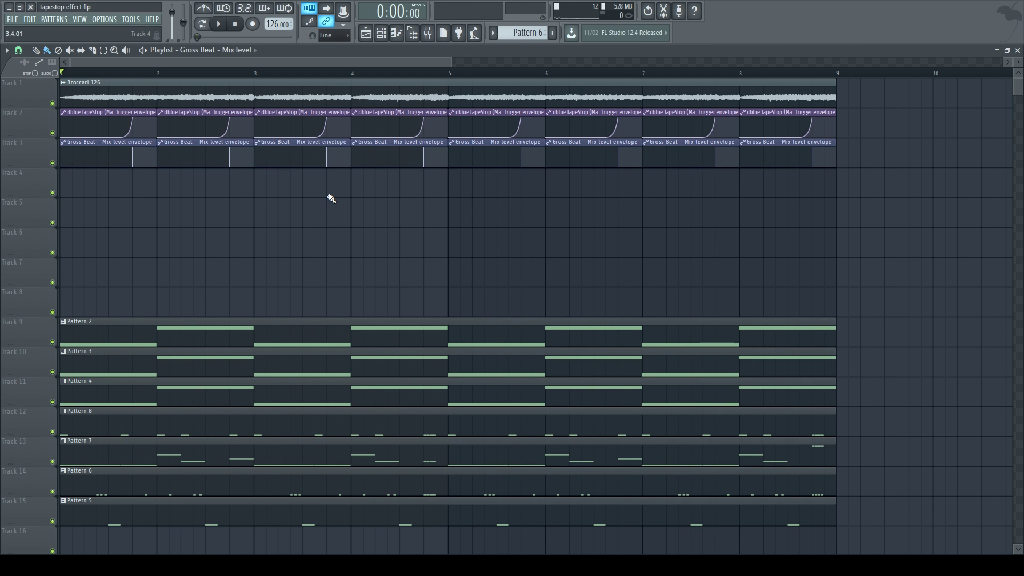
key(space)
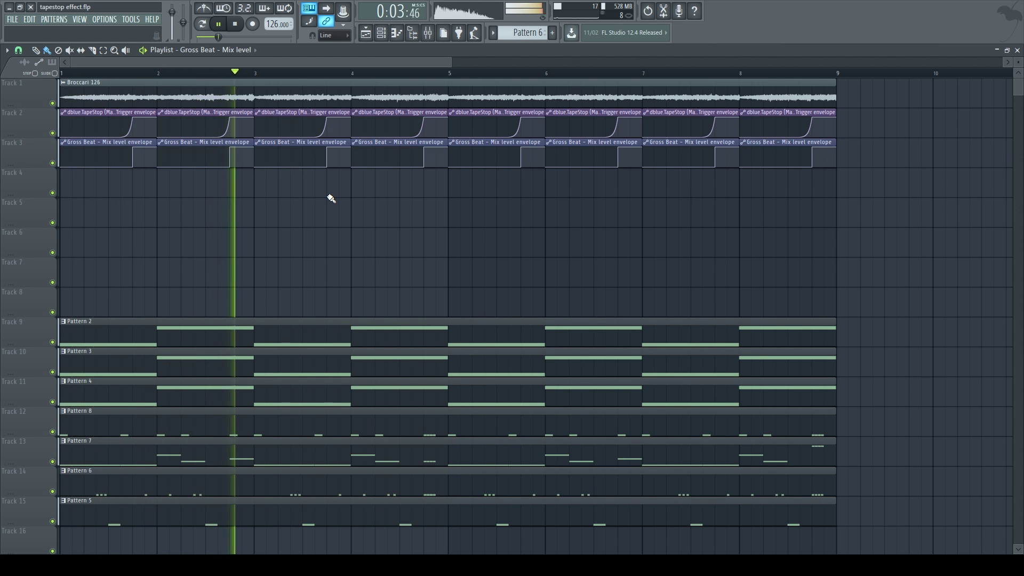
key(space)
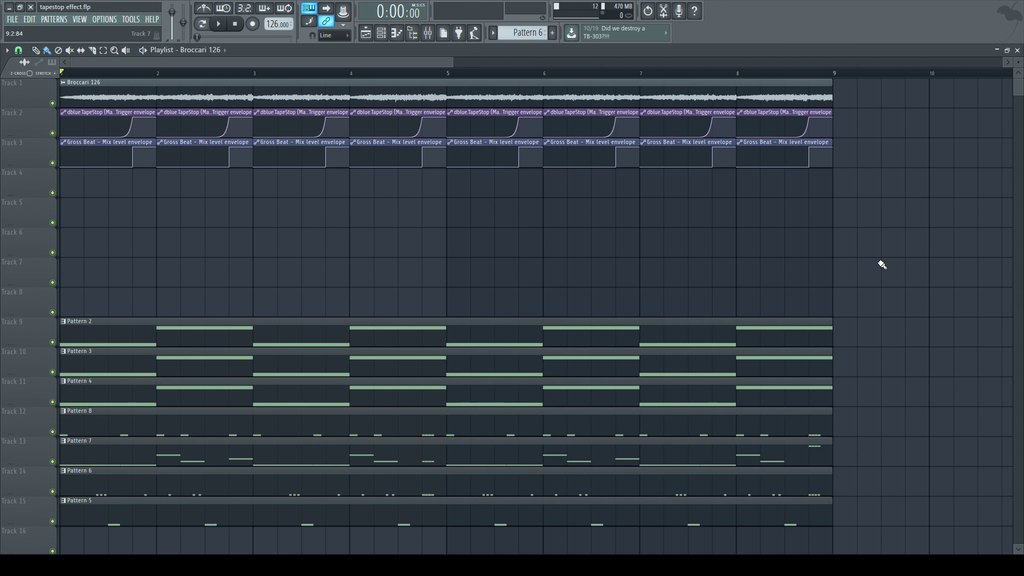
- Disable Gross Beat on the Master track in the mixer and solo the Broccari 126 track
click(436, 33)
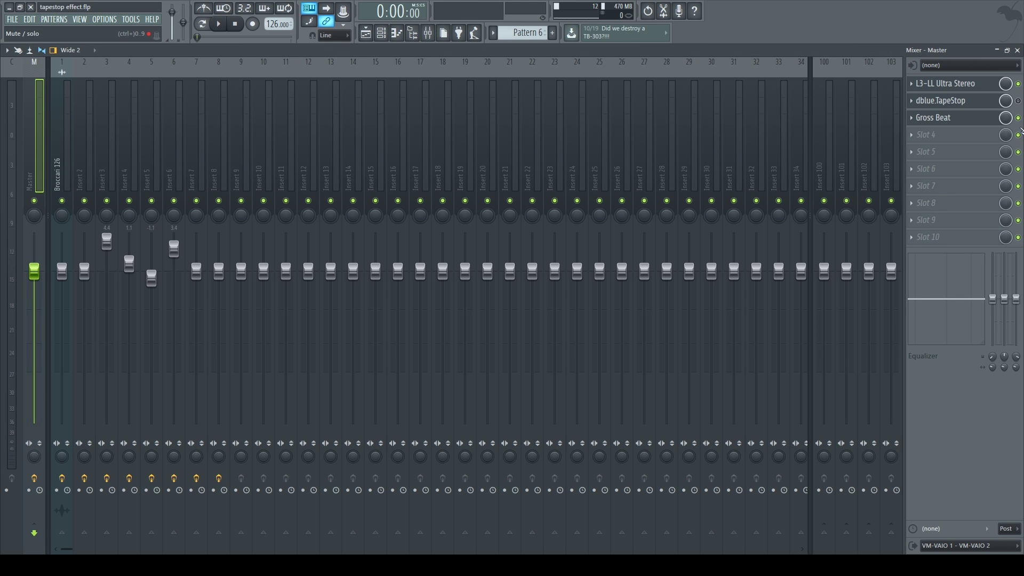
click(1017, 117)
click(62, 168)
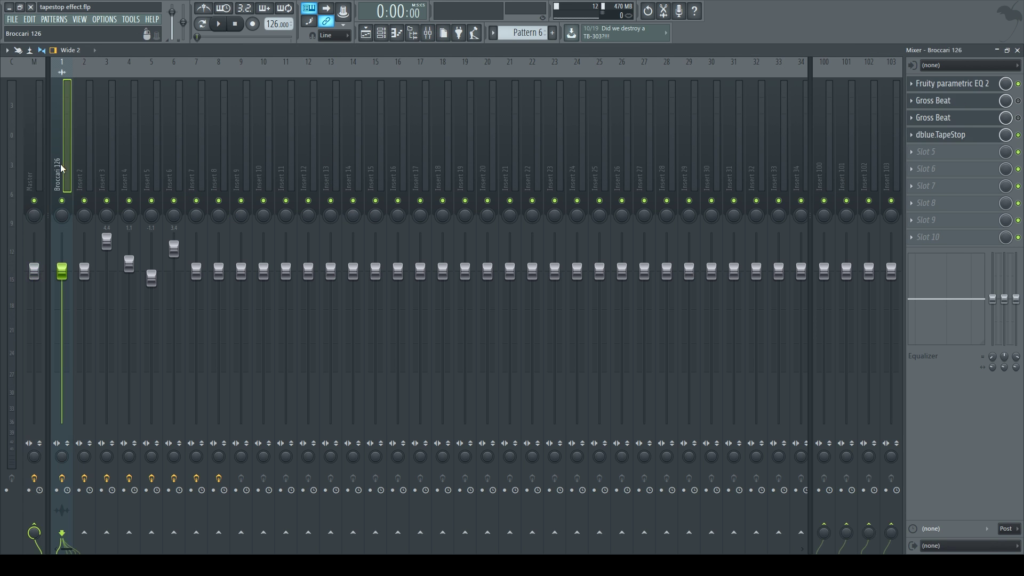
right_click(61, 208)
right_click(63, 201)
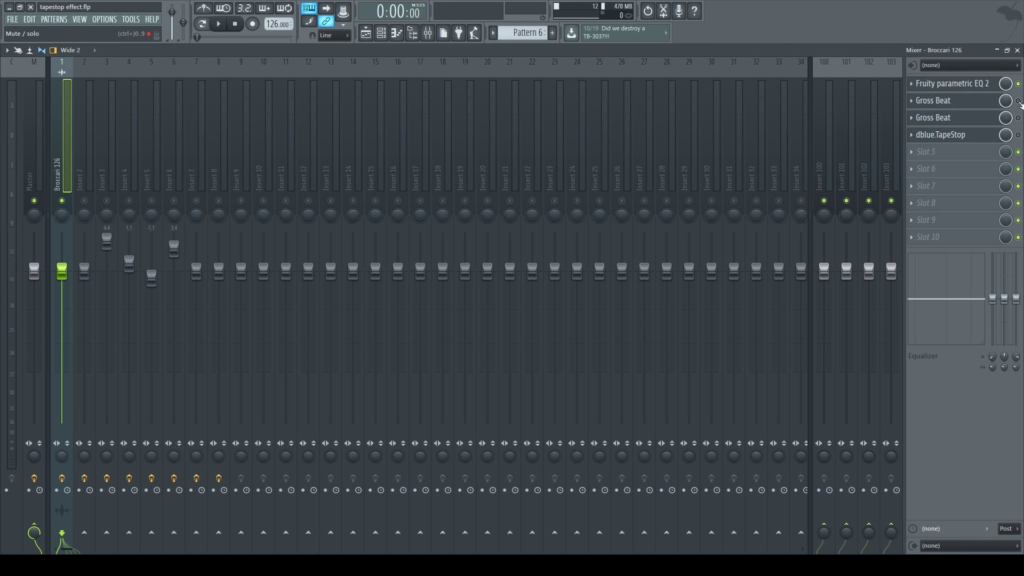
- Enable the first Gross Beat on the Broccari 126 track, show its settings and listen to the result
click(1018, 100)
click(983, 103)
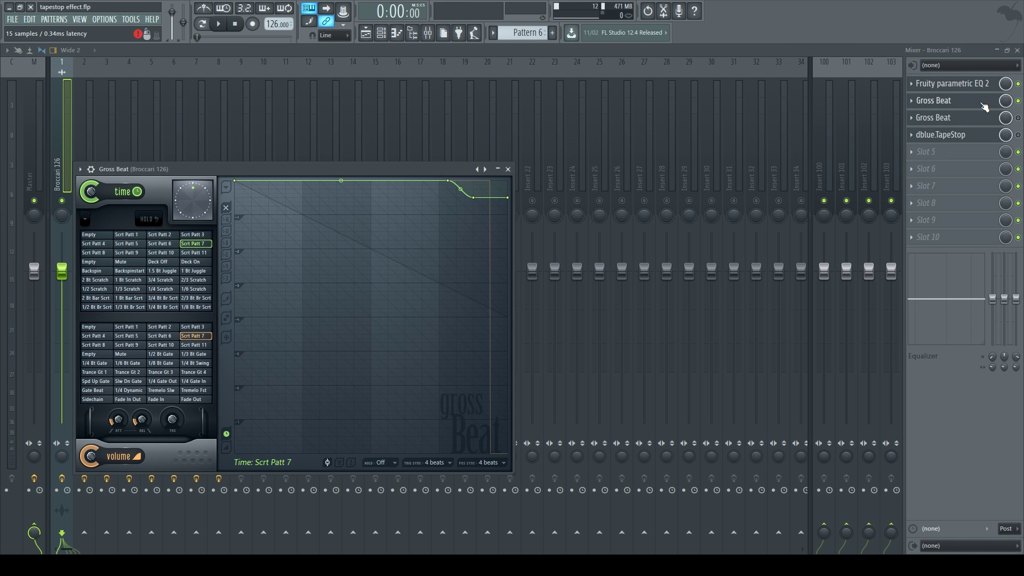
key(space)
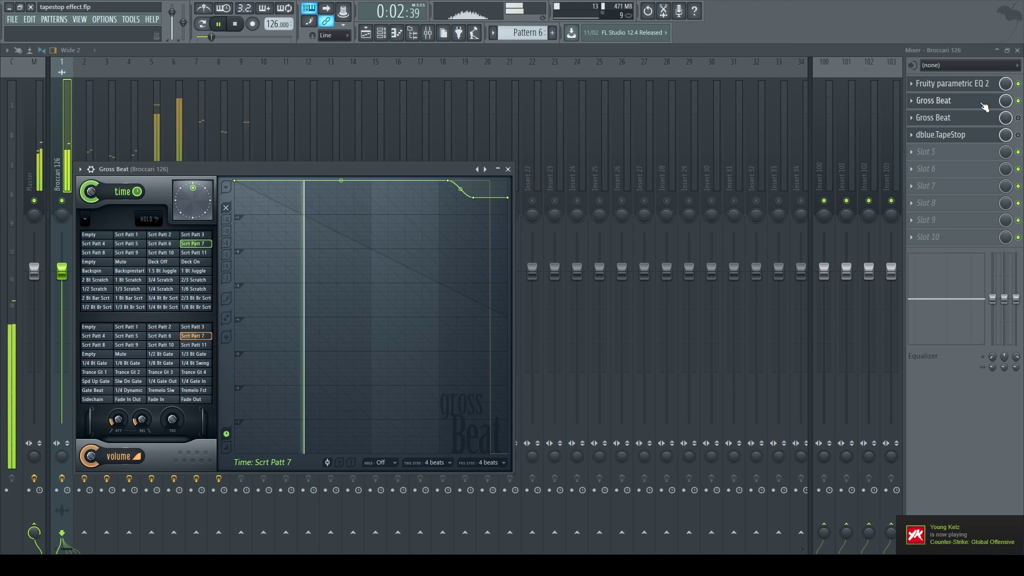
key(space)
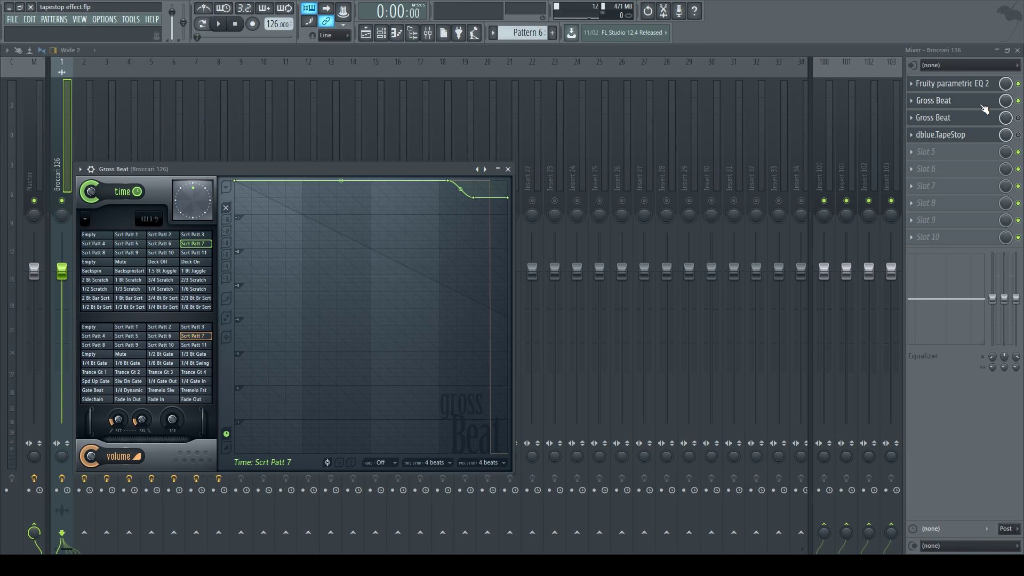
- Enable the second Gross Beat on the Broccari 126 track and play the song with its Slow Tripplet setting shown
click(984, 119)
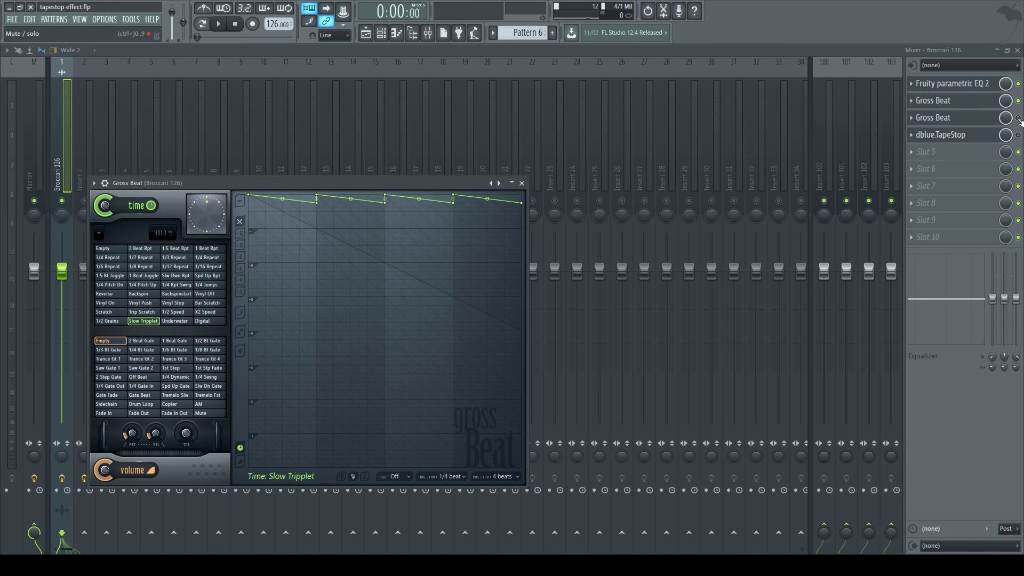
click(1018, 118)
key(space)
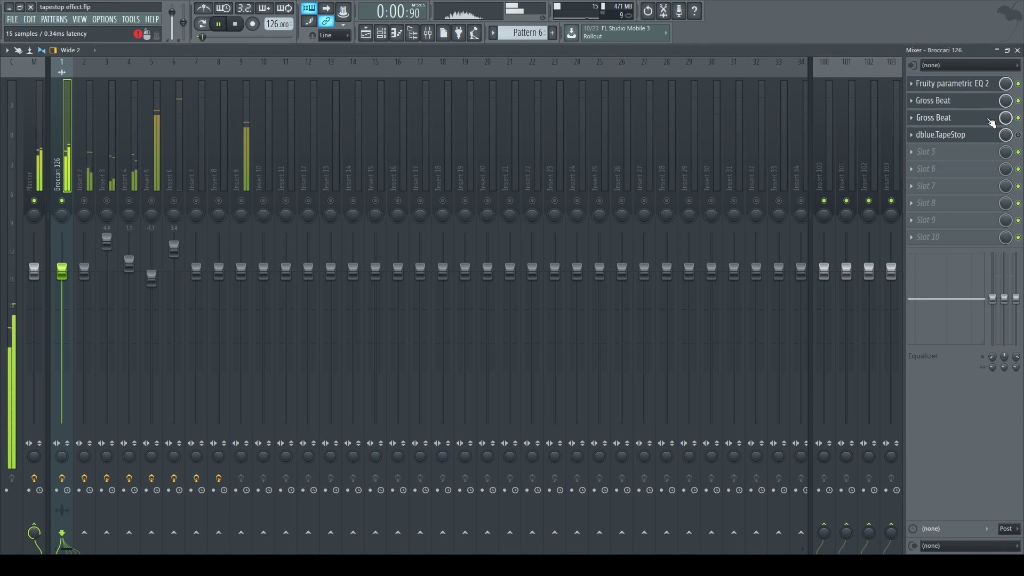
click(989, 119)
key(space)
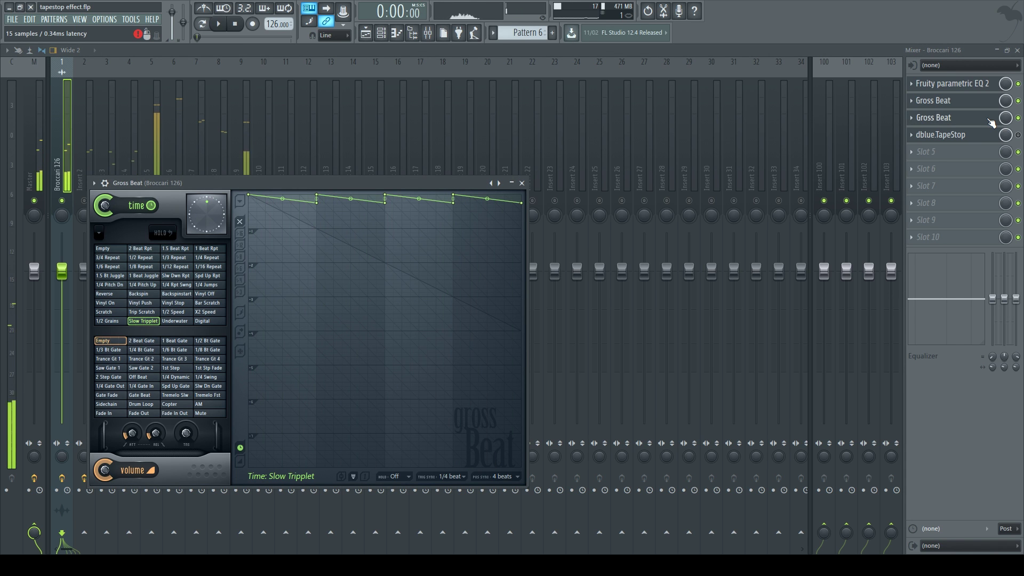
- Close the mixer and try raising the Broccari 126 sample's time-stretching multiplier to 104.25%
click(1017, 50)
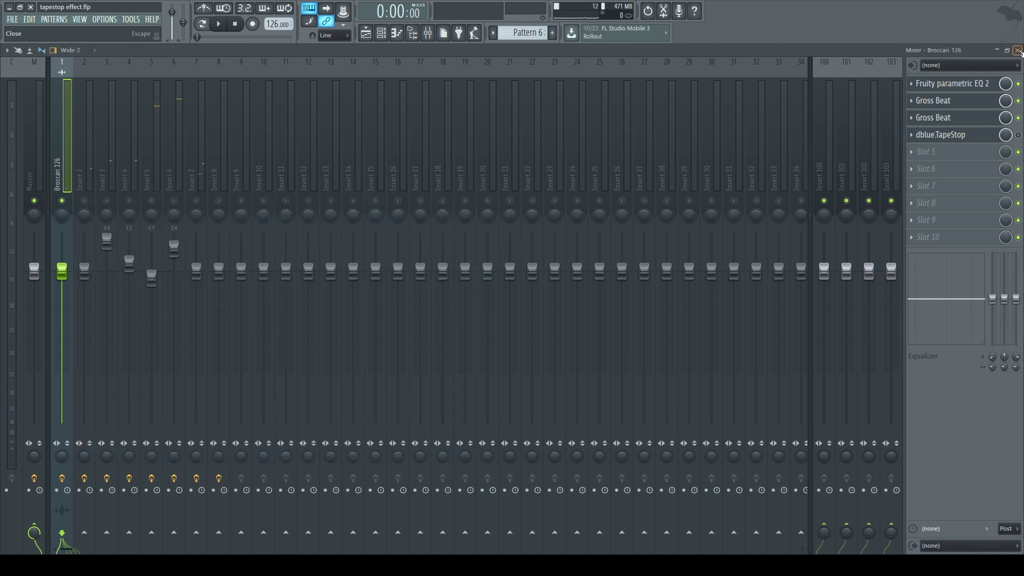
click(1017, 49)
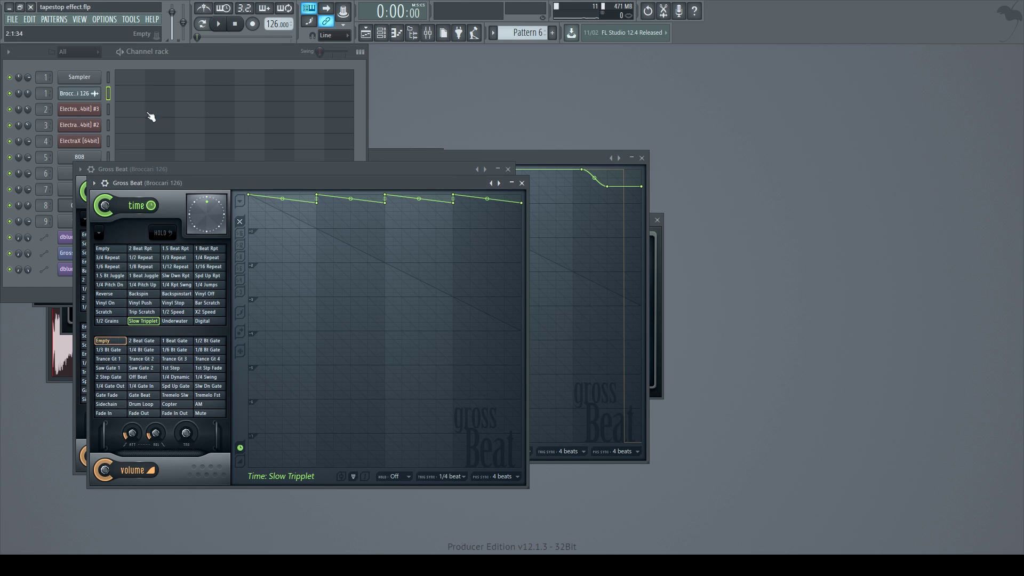
click(80, 94)
drag(277, 241, 277, 236)
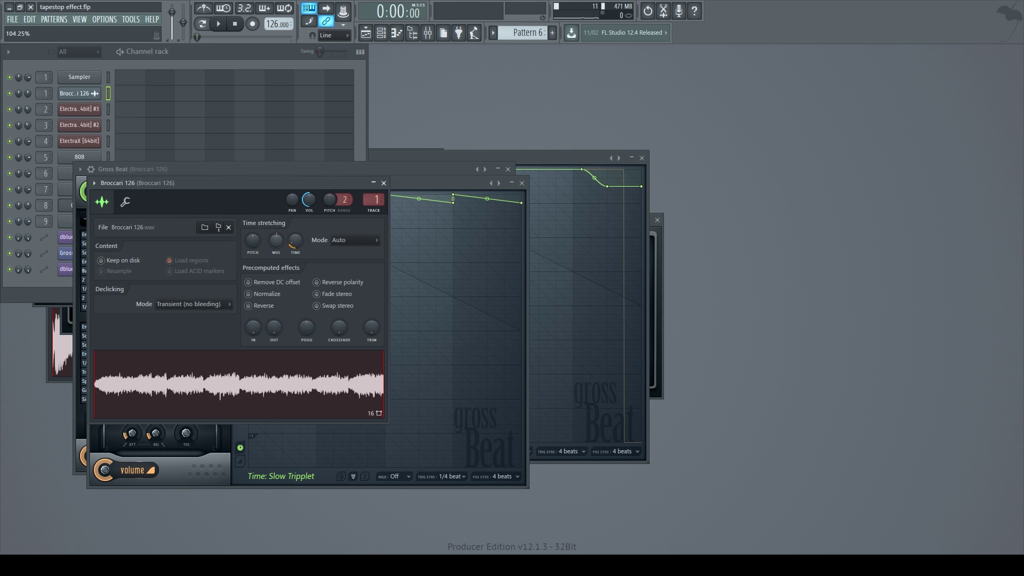
right_click(273, 241)
click(282, 248)
- Play the song while viewing the second Gross Beat on the Broccari 126 mixer track
key(space)
click(428, 33)
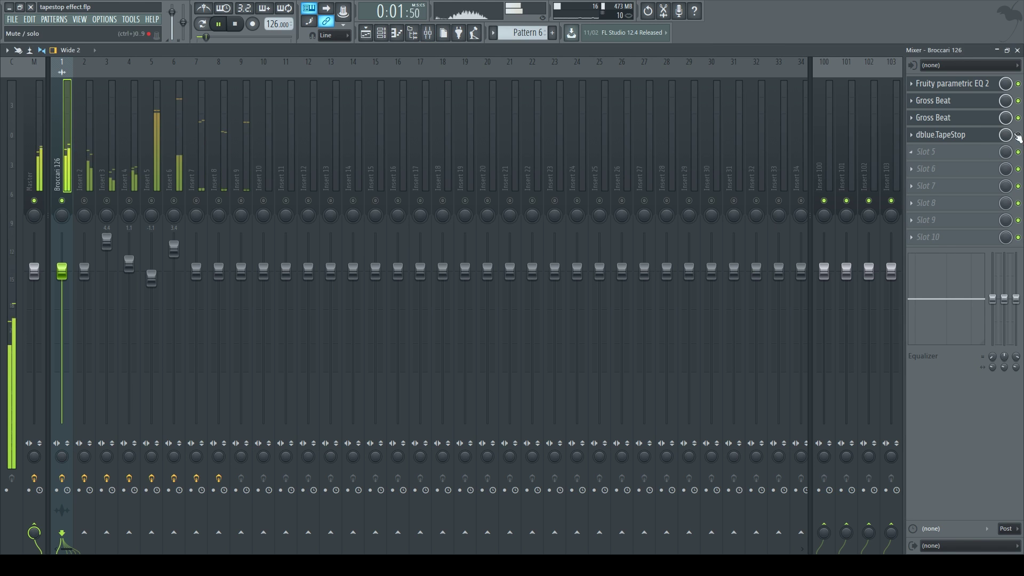
click(1017, 135)
click(976, 120)
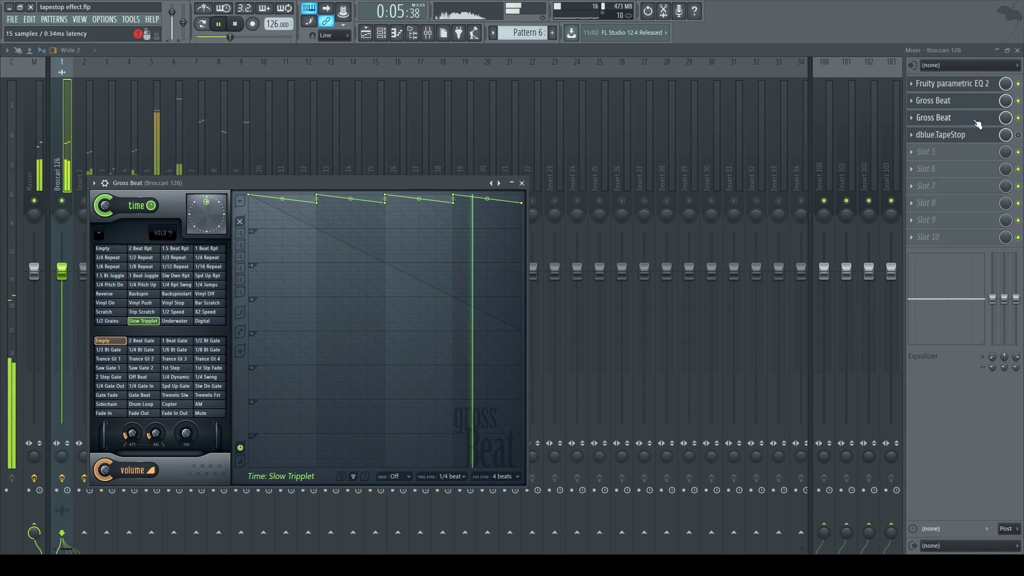
key(space)
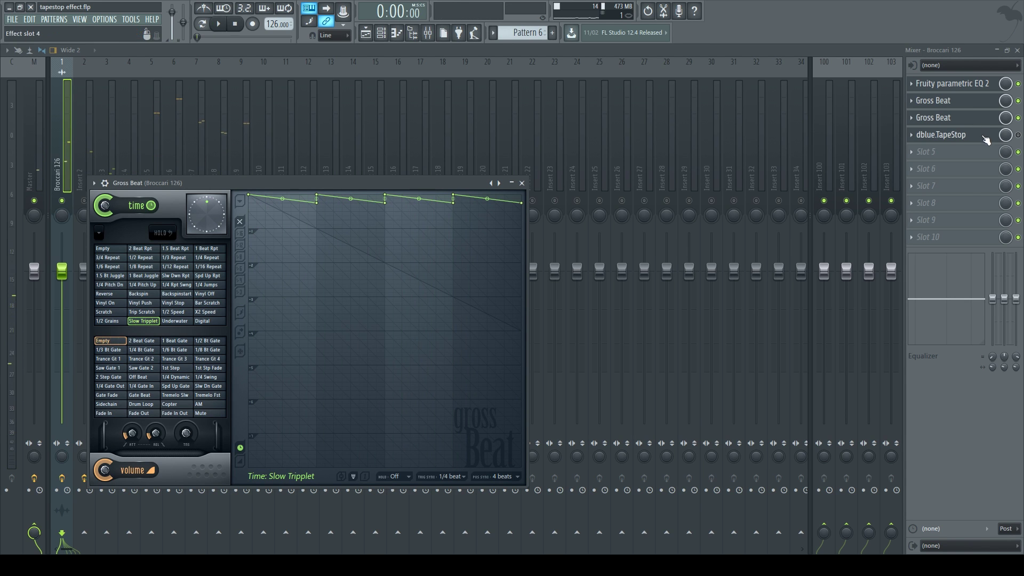
- Enable dblue.TapeStop on the Broccari 126 track, show its settings, and hide the mixer
click(1018, 135)
click(986, 136)
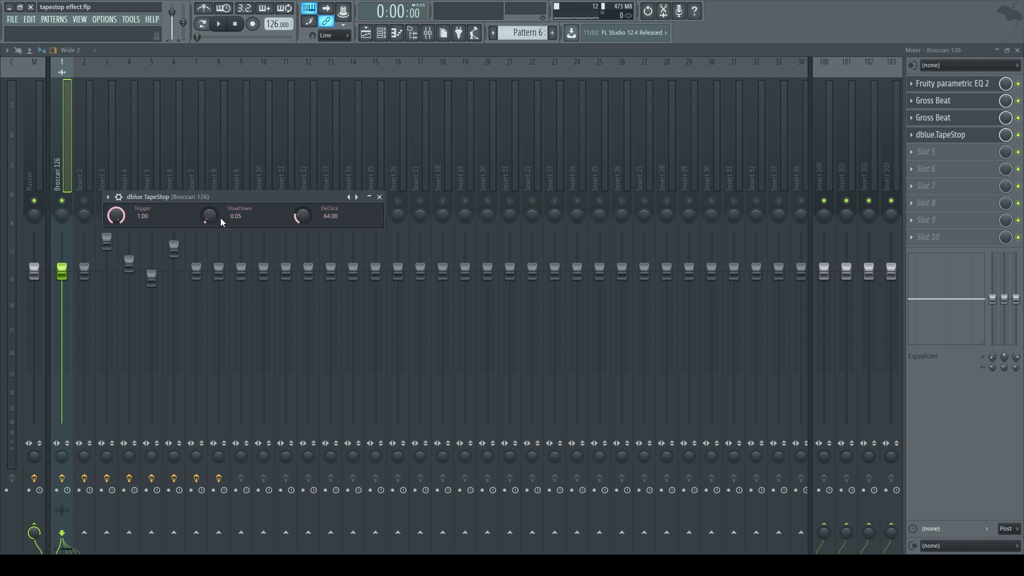
click(428, 33)
- Move all eight dblue.TapeStop insert Trigger envelope clips in the playlist from Track 19 up to Track 5
click(365, 33)
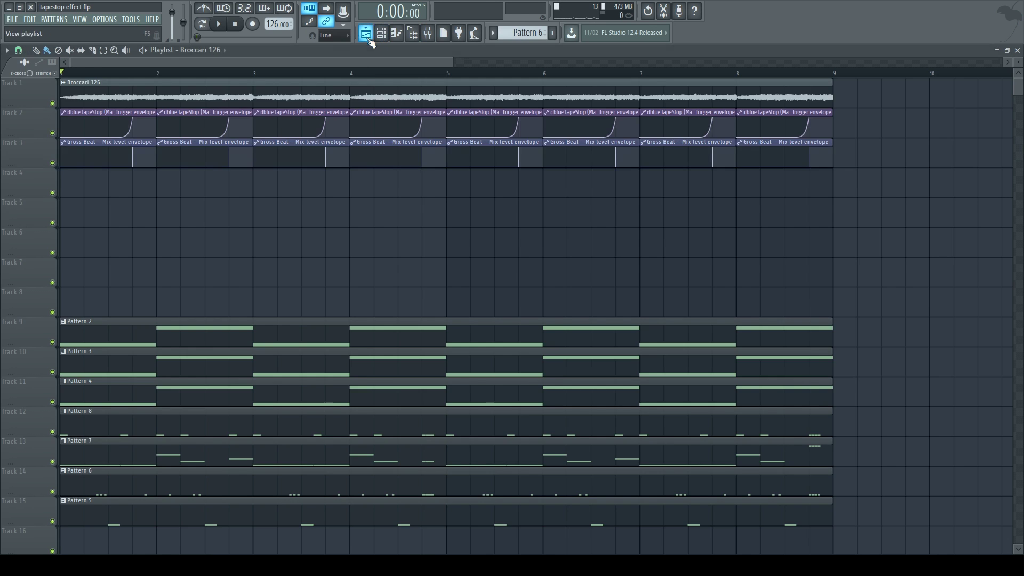
scroll(706, 228, down, 6)
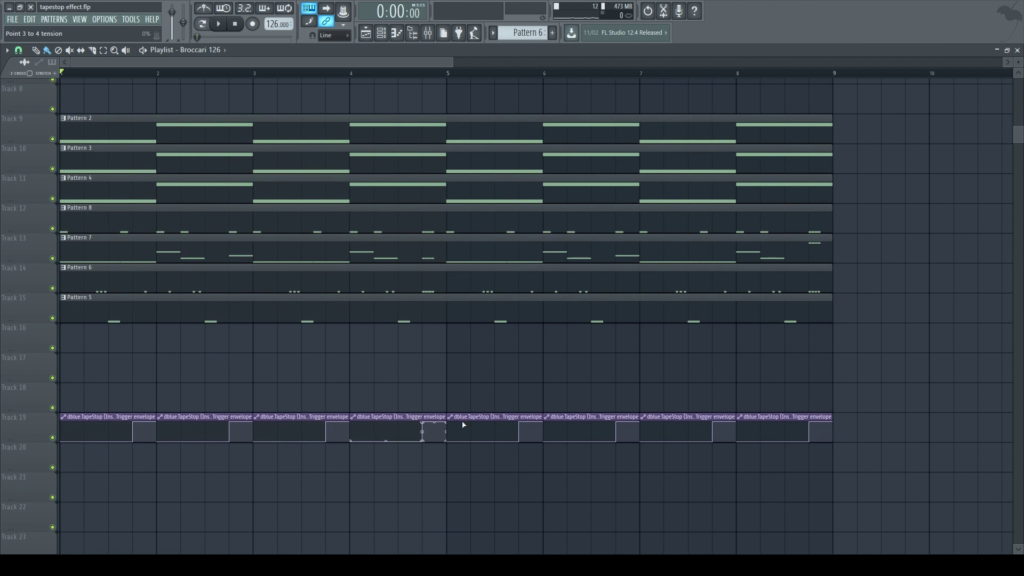
drag(885, 471, 64, 91)
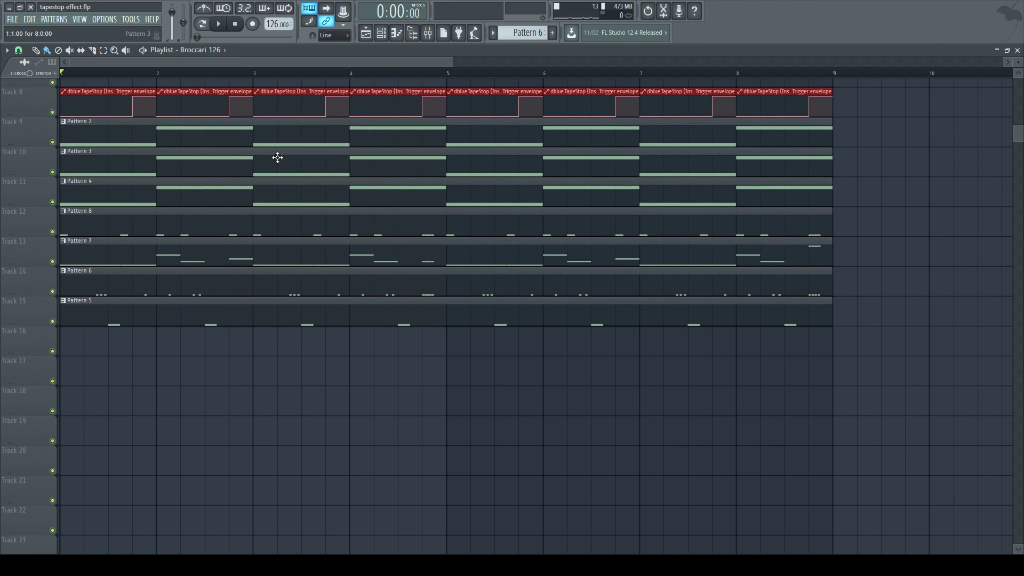
scroll(525, 271, up, 6)
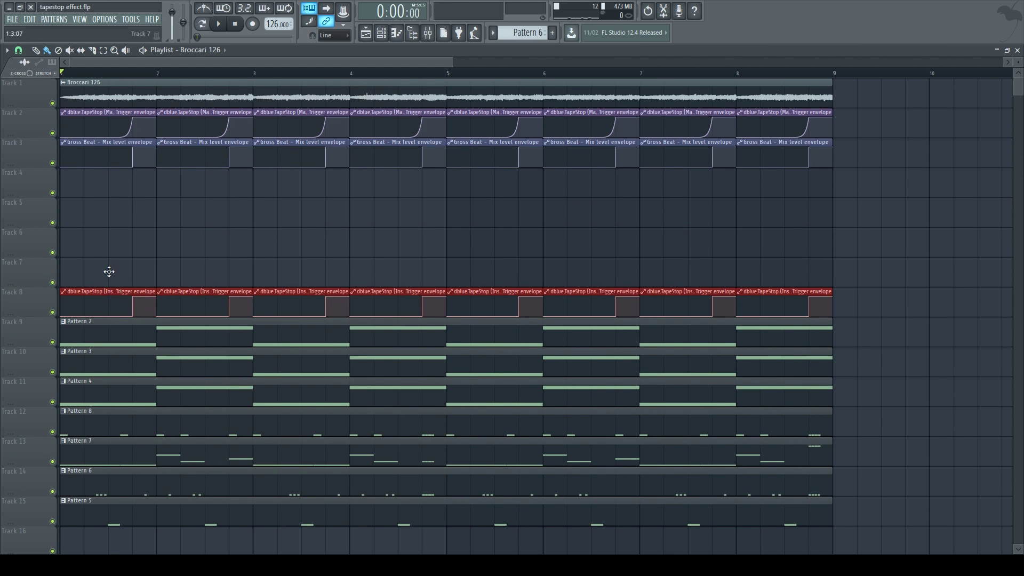
drag(109, 271, 117, 193)
ctrl+click(238, 175)
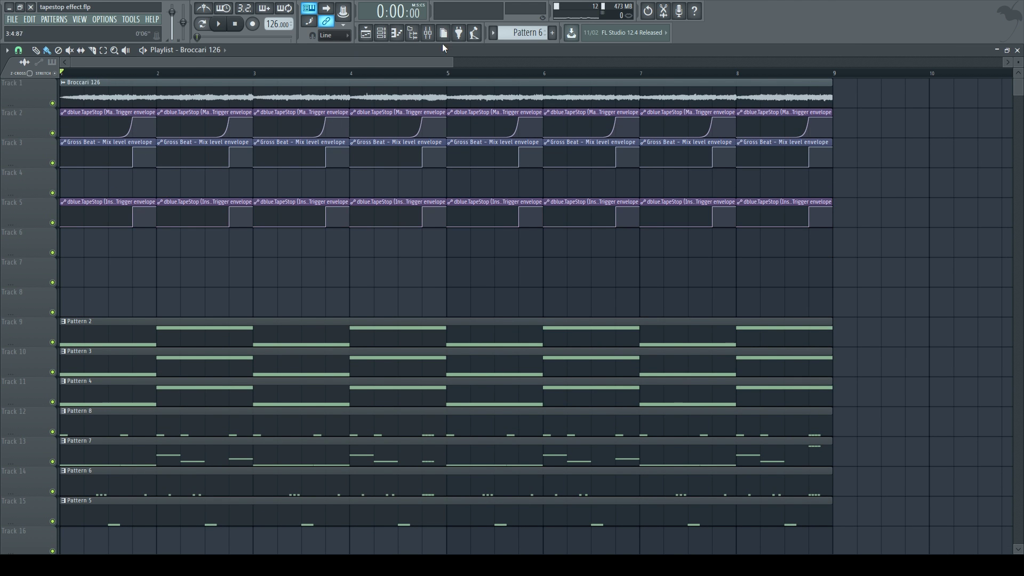
- Show the mixer and play the soloed Broccari 126 track with both Gross Beats and dblue.TapeStop enabled
click(427, 33)
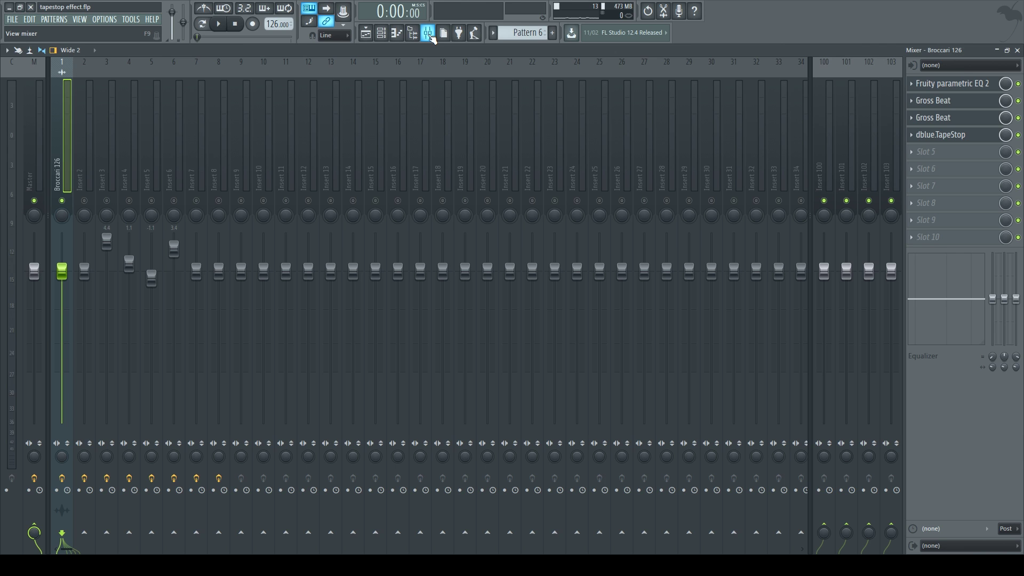
key(space)
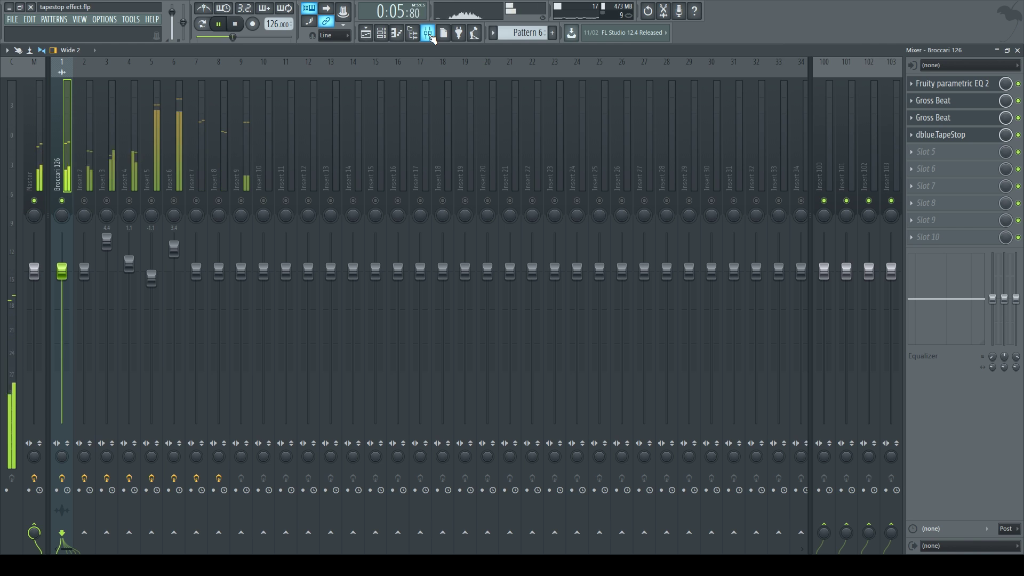
key(space)
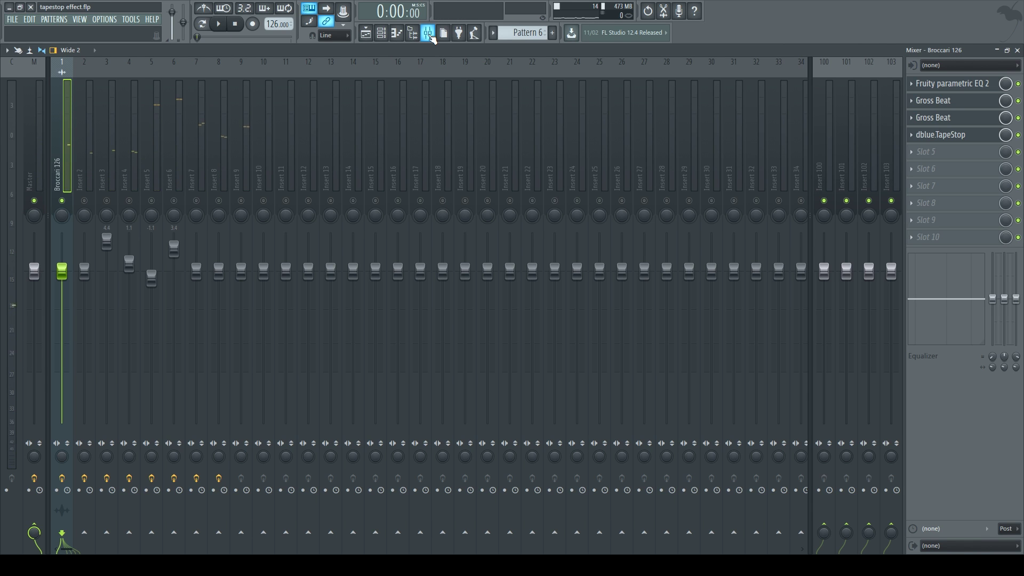